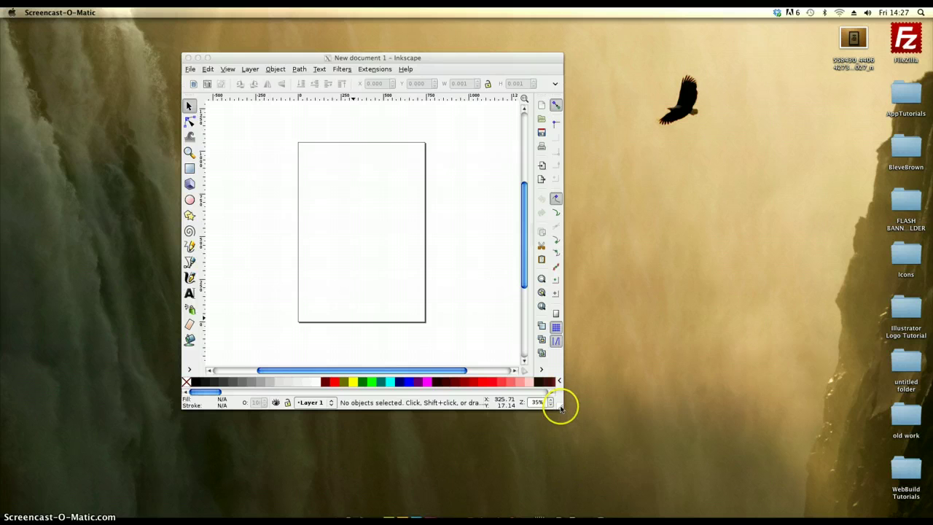
# Enlarge the Inkscape window and move it up and to the left on the desktop.
pyautogui.moveTo(563, 407); pyautogui.dragTo(653, 463)
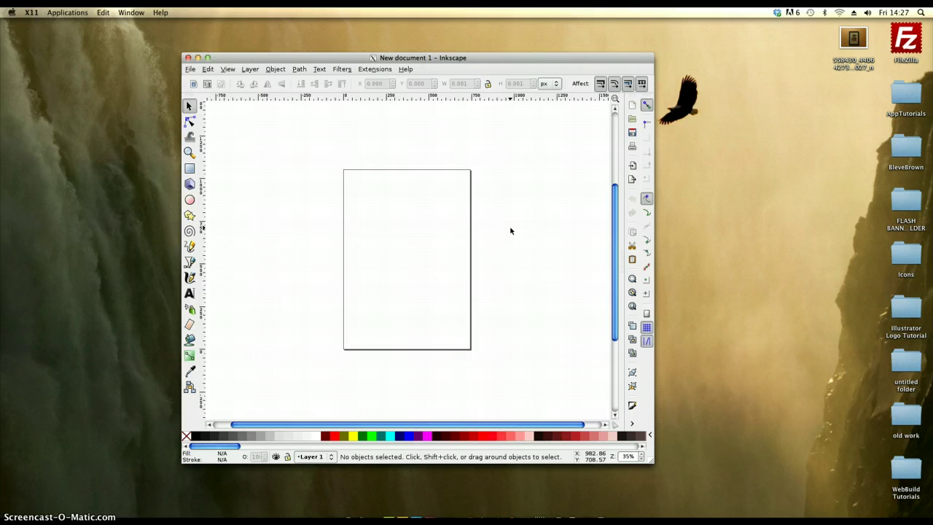
pyautogui.moveTo(416, 58); pyautogui.dragTo(372, 46)
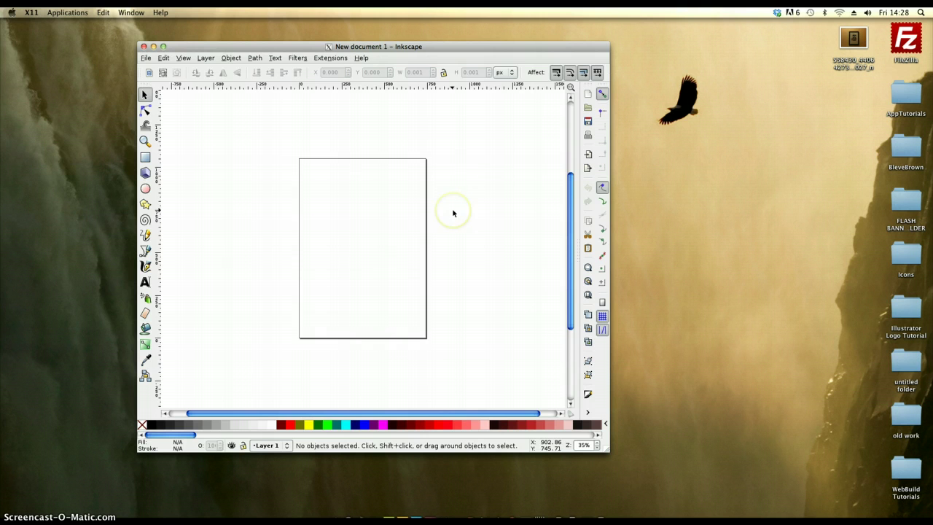
# Turn on the canvas grid and draw a test circle snapped to a grid intersection.
pyautogui.click(183, 58)
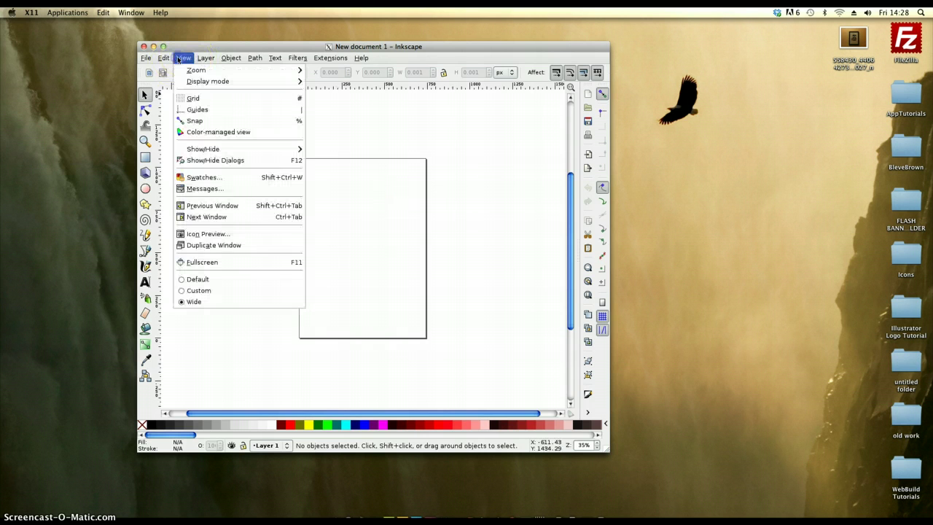
pyautogui.click(216, 100)
pyautogui.click(145, 188)
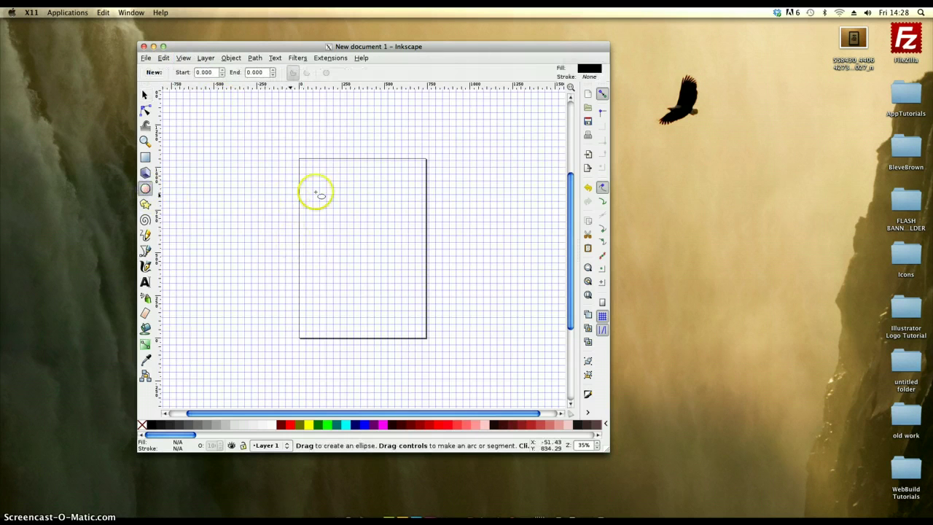
pyautogui.moveTo(319, 181); pyautogui.dragTo(435, 298)
pyautogui.click(144, 94)
pyautogui.moveTo(396, 260); pyautogui.dragTo(370, 248)
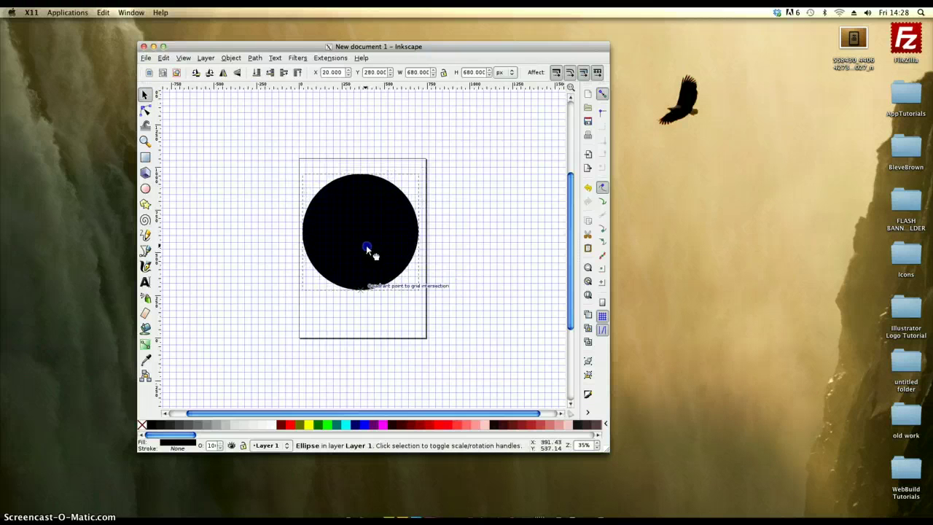
pyautogui.moveTo(309, 225); pyautogui.dragTo(310, 229)
# Resize the test circle to about 600 × 620 px, then delete it.
pyautogui.click(407, 264)
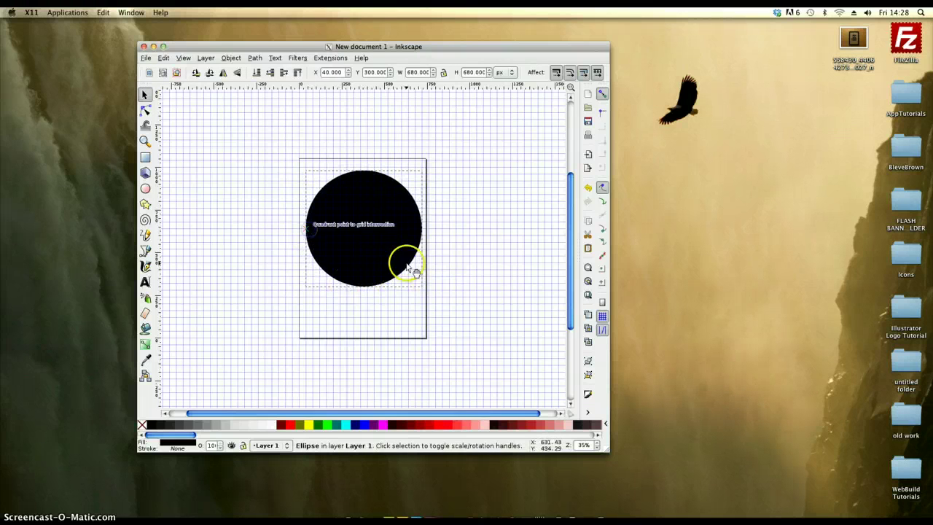
pyautogui.click(448, 194)
pyautogui.click(387, 211)
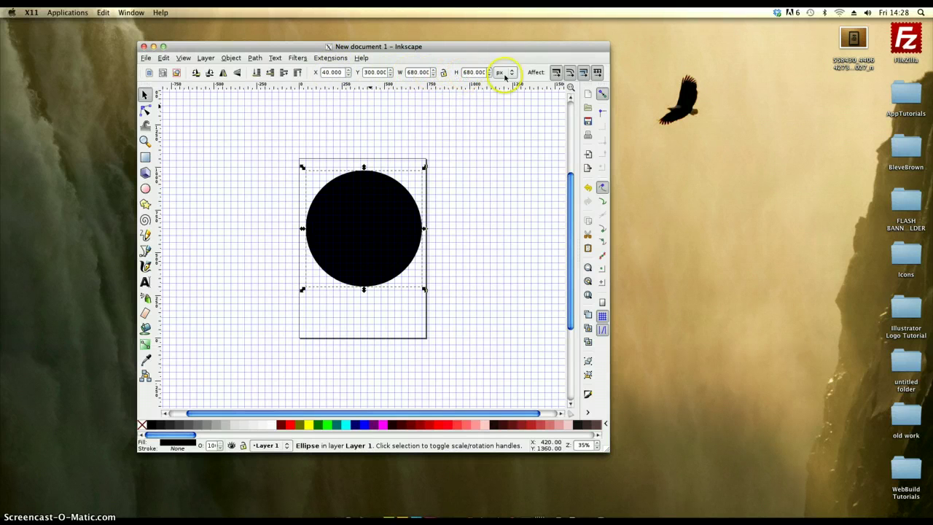
pyautogui.moveTo(425, 167); pyautogui.dragTo(404, 192)
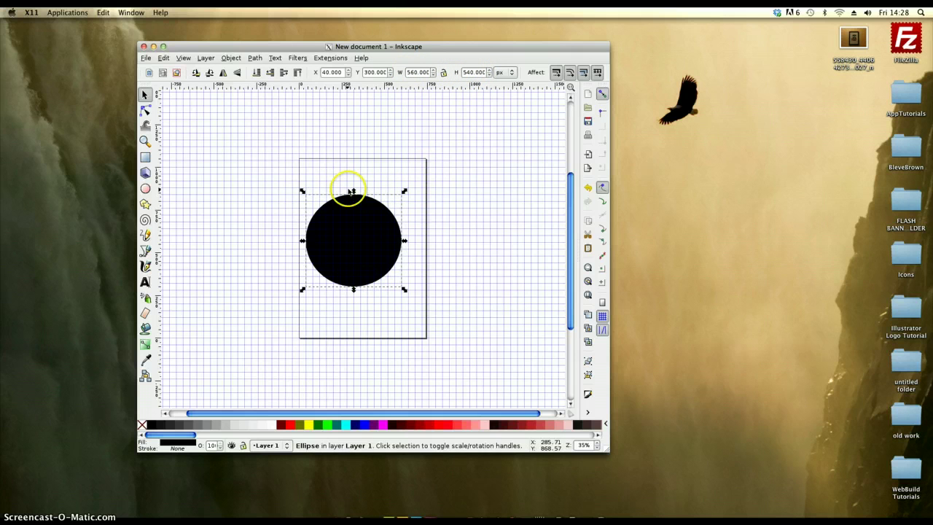
pyautogui.moveTo(353, 192); pyautogui.dragTo(354, 187)
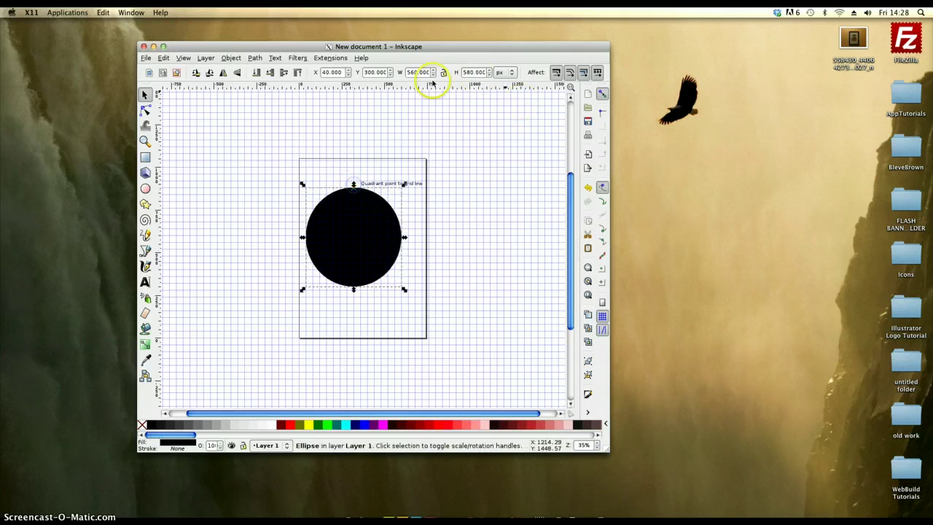
pyautogui.moveTo(405, 237); pyautogui.dragTo(411, 237)
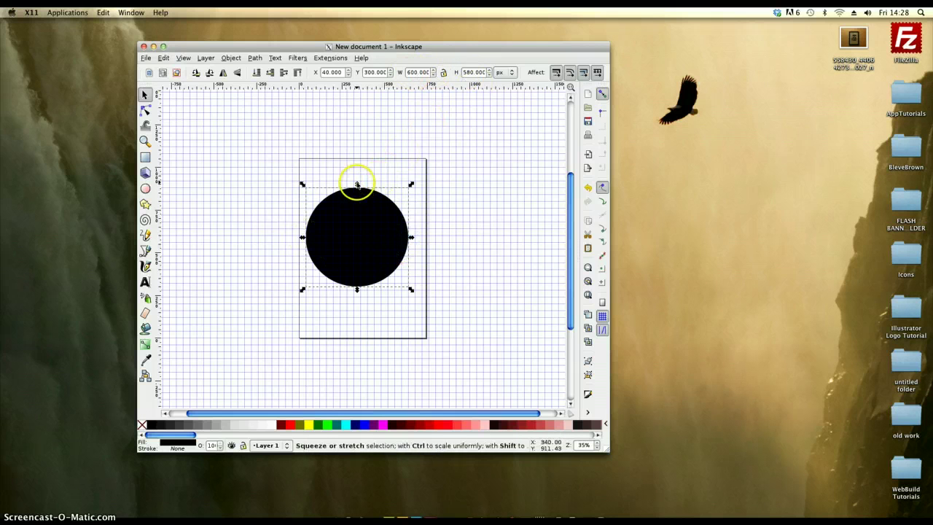
pyautogui.moveTo(357, 185); pyautogui.dragTo(356, 179)
pyautogui.press('Delete')
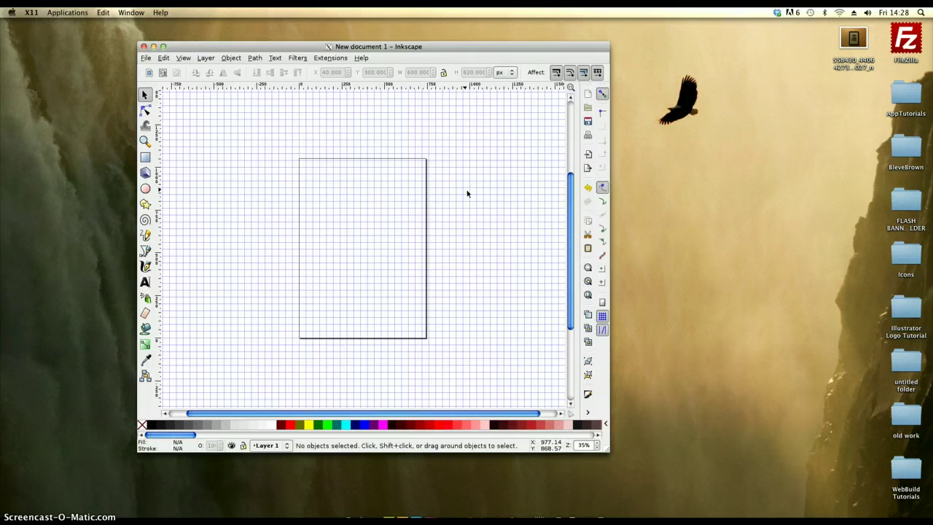
# Lock the W/H ratio and draw a 480 × 480 px black circle at X 120, Y 360.
pyautogui.click(443, 72)
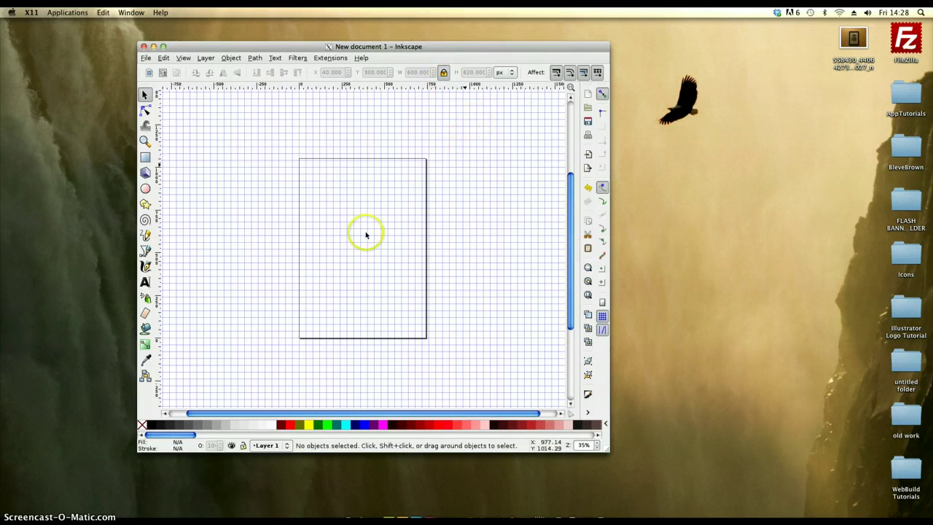
pyautogui.click(145, 188)
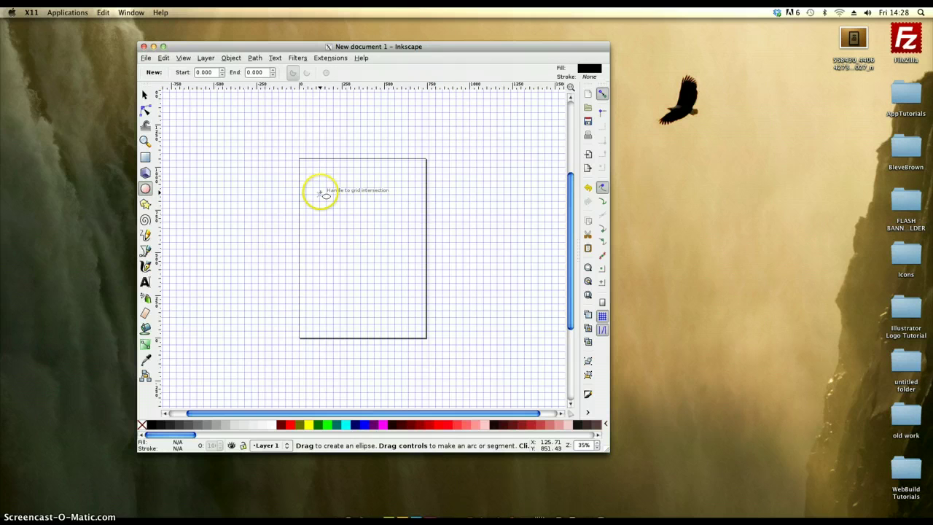
pyautogui.moveTo(320, 193); pyautogui.dragTo(403, 276)
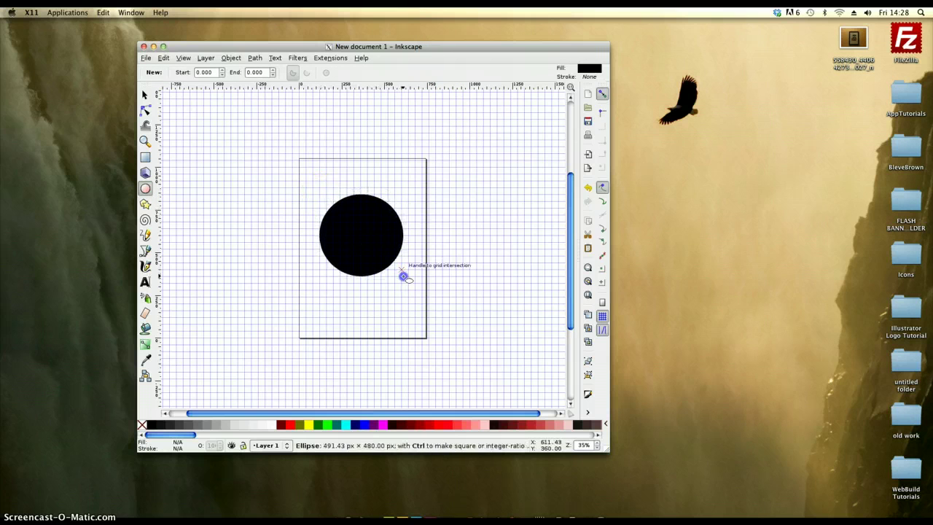
pyautogui.click(202, 131)
pyautogui.click(144, 95)
pyautogui.click(348, 226)
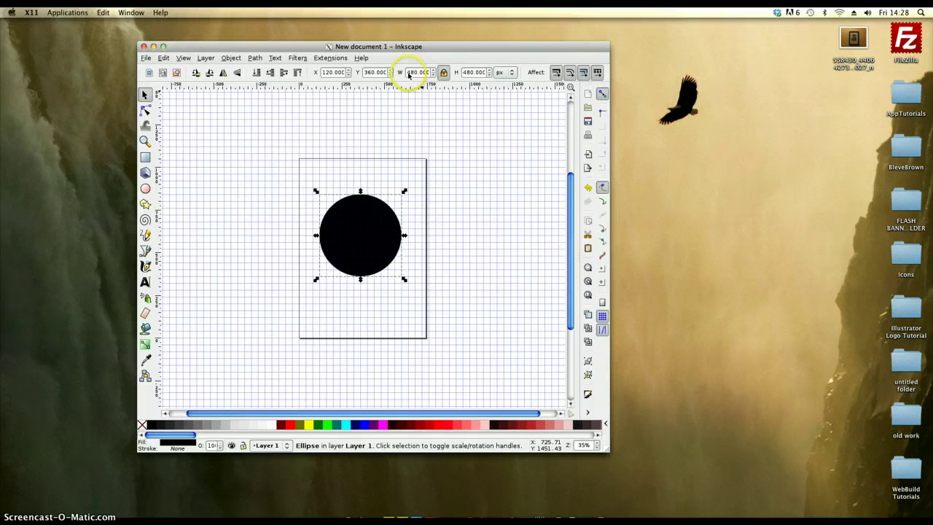
pyautogui.click(427, 189)
pyautogui.click(361, 214)
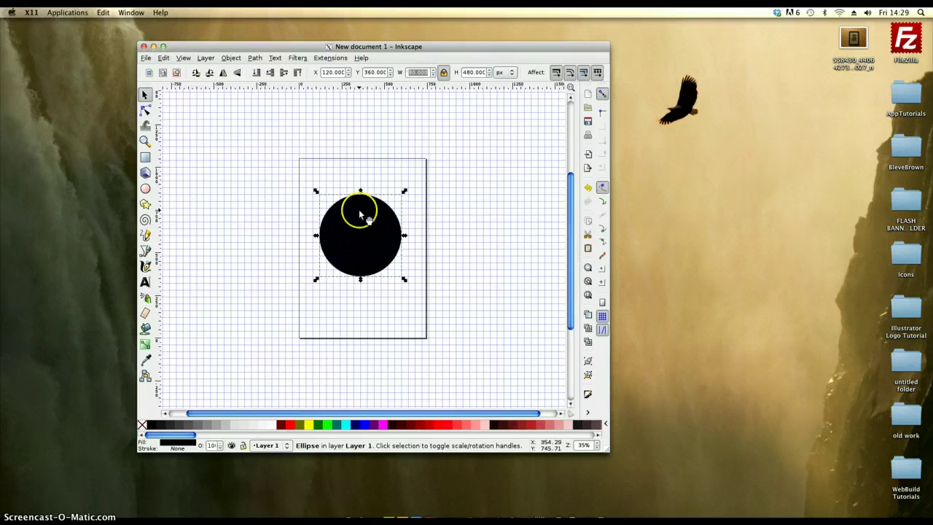
# Duplicate the black circle, scale the copy to 280 px, fill it white, and place it at X 260, Y 520.
pyautogui.rightClick(361, 214)
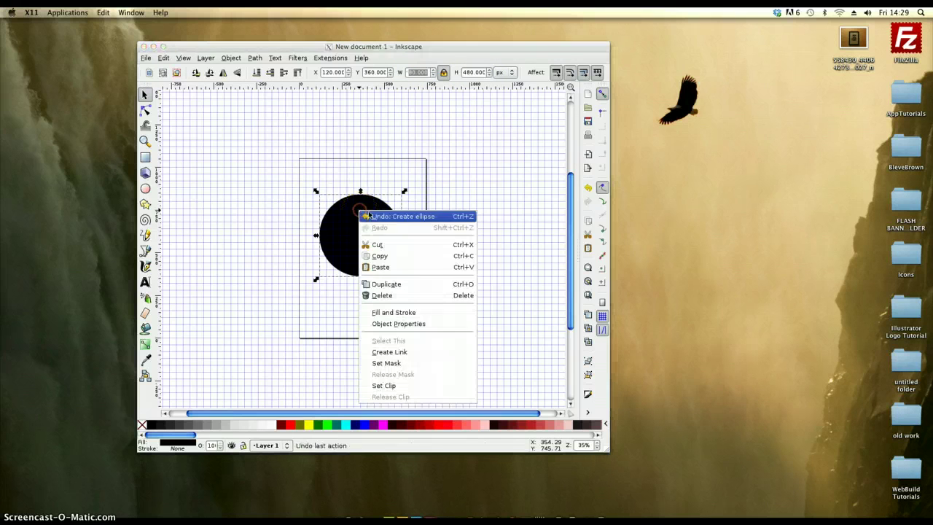
pyautogui.click(393, 284)
pyautogui.moveTo(353, 257); pyautogui.dragTo(440, 189)
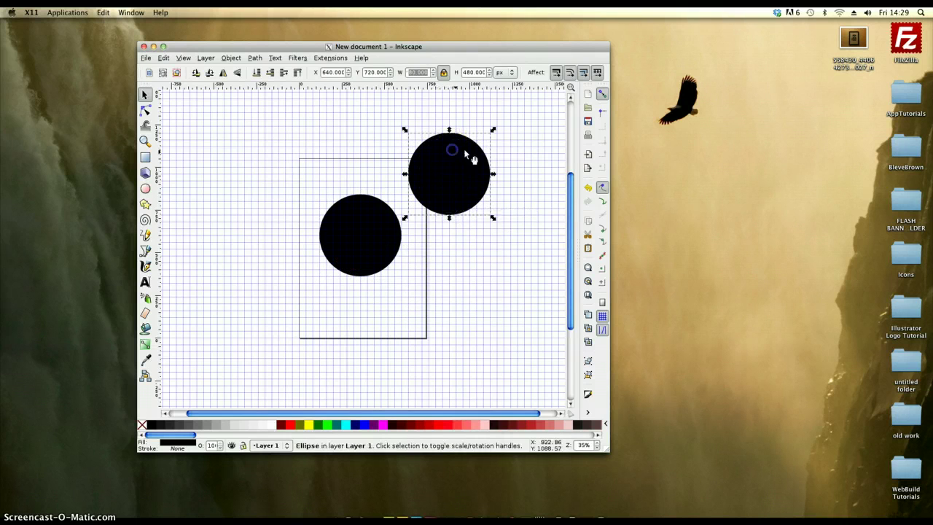
pyautogui.moveTo(494, 132); pyautogui.dragTo(474, 232)
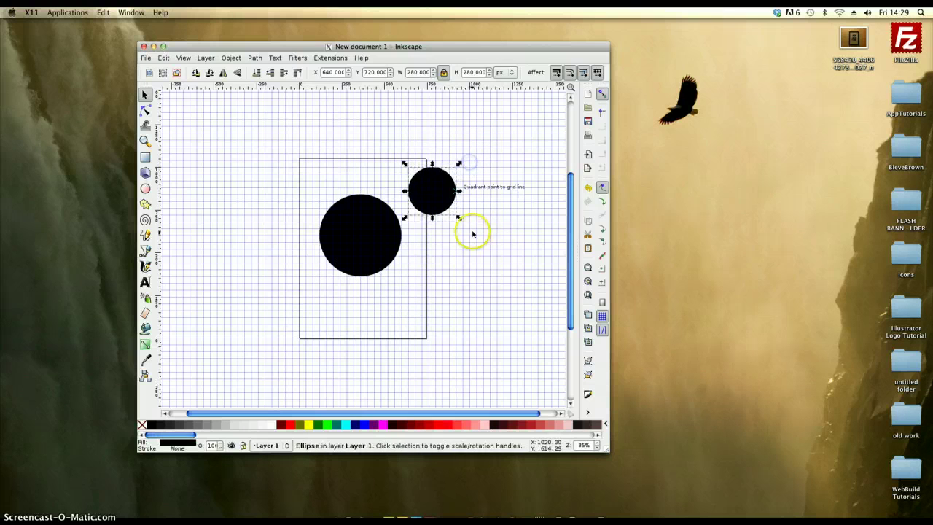
pyautogui.click(432, 186)
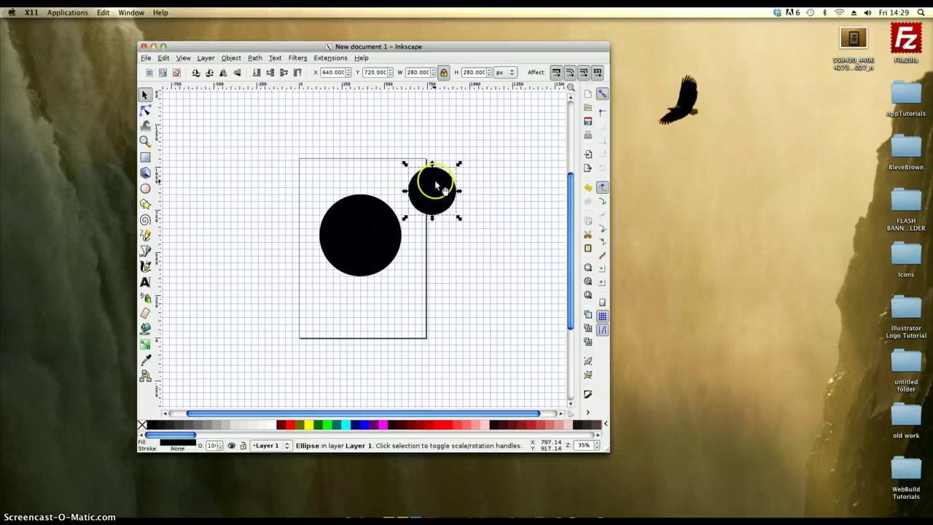
pyautogui.moveTo(442, 189); pyautogui.dragTo(380, 212)
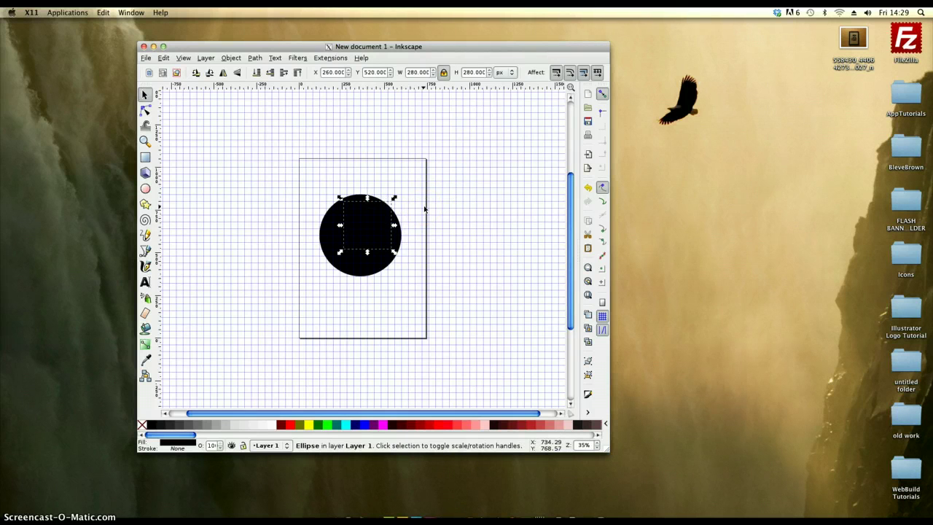
pyautogui.click(271, 424)
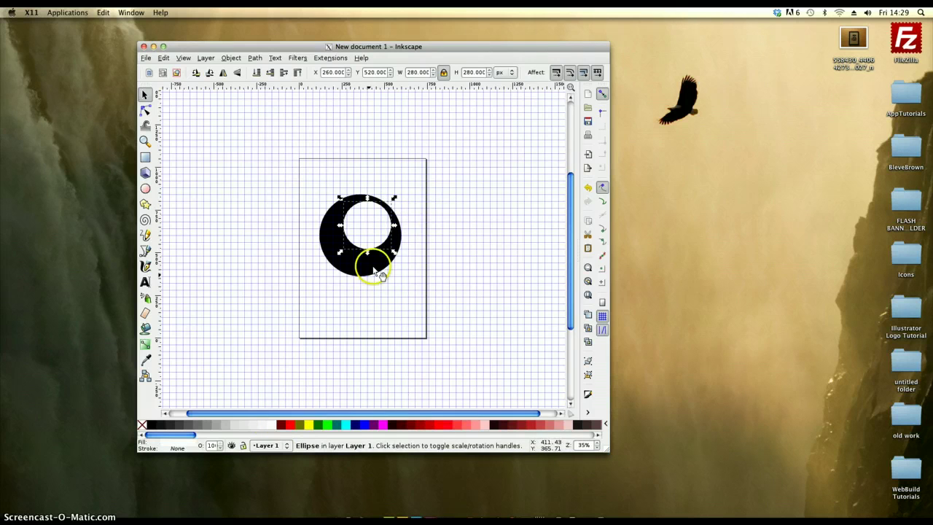
pyautogui.click(418, 290)
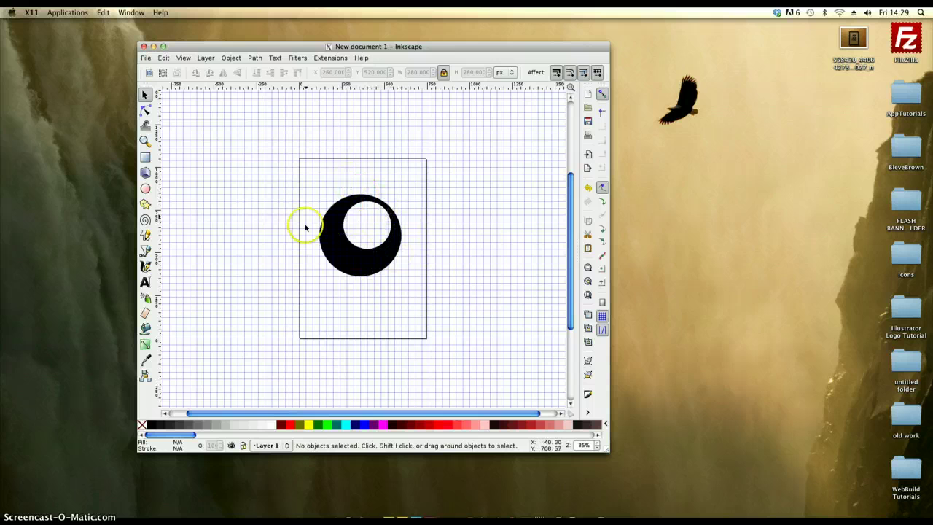
# Subtract the white circle from the black one with Path > Difference, placing the result at X 140, Y 420.
pyautogui.moveTo(309, 181); pyautogui.dragTo(454, 319)
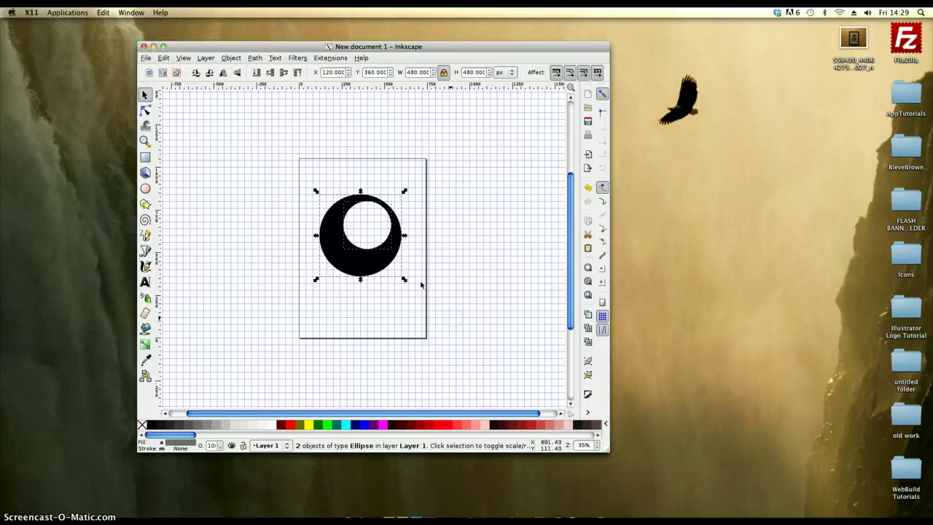
pyautogui.click(312, 168)
pyautogui.moveTo(310, 180); pyautogui.dragTo(476, 340)
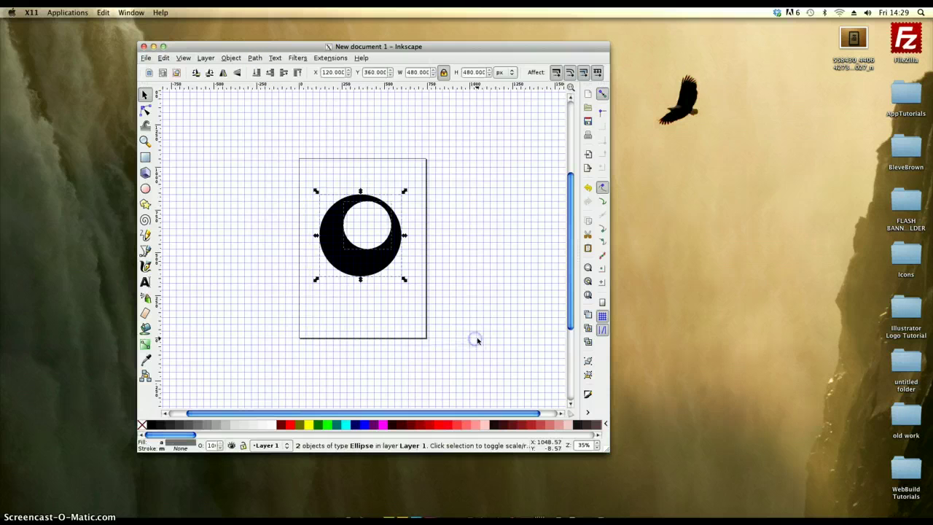
pyautogui.click(304, 172)
pyautogui.moveTo(304, 173); pyautogui.dragTo(453, 304)
pyautogui.click(256, 58)
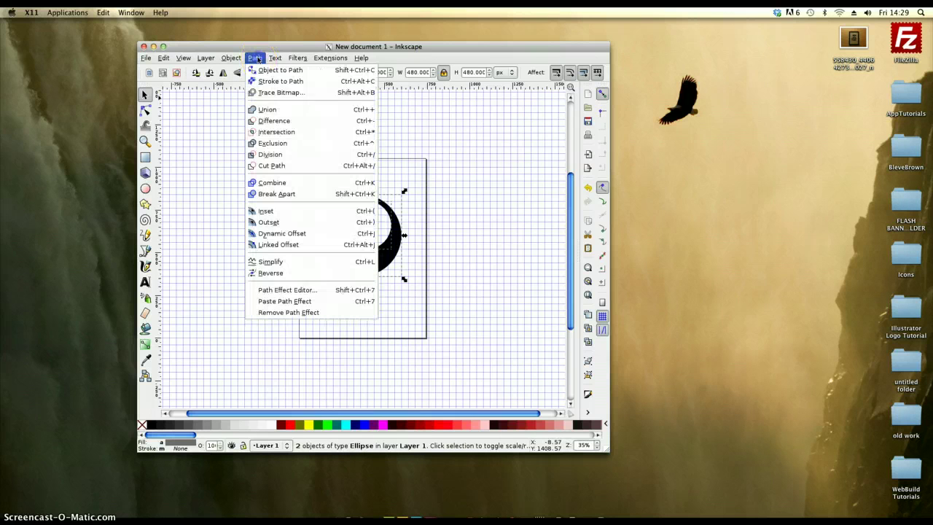
pyautogui.click(274, 120)
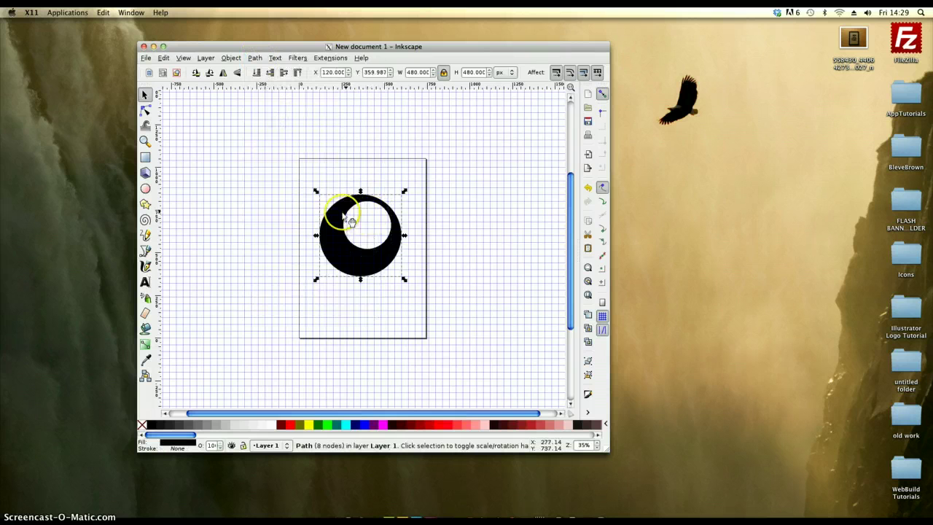
pyautogui.moveTo(337, 212)
pyautogui.mouseDown()
pyautogui.moveTo(284, 172)
pyautogui.moveTo(262, 182)
pyautogui.moveTo(255, 150)
pyautogui.moveTo(318, 218)
pyautogui.moveTo(335, 210)
pyautogui.mouseUp()
pyautogui.click(416, 184)
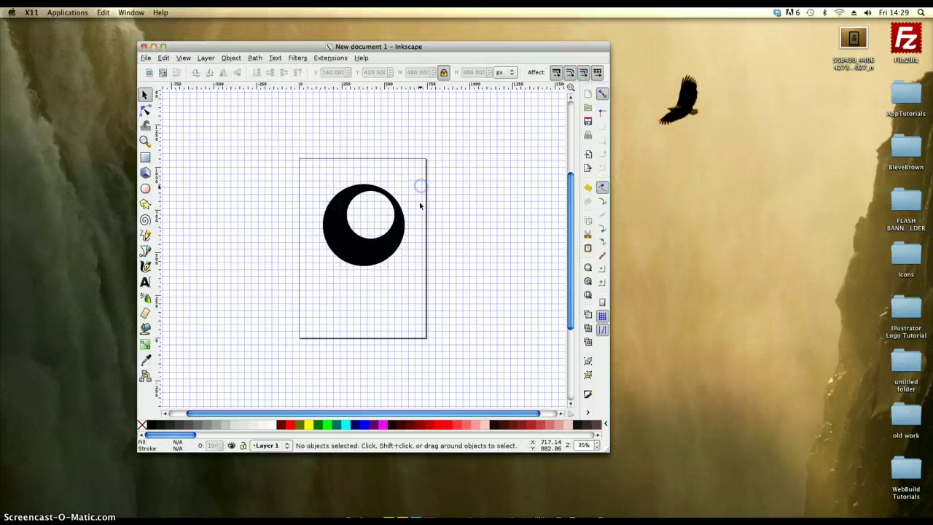
pyautogui.click(349, 245)
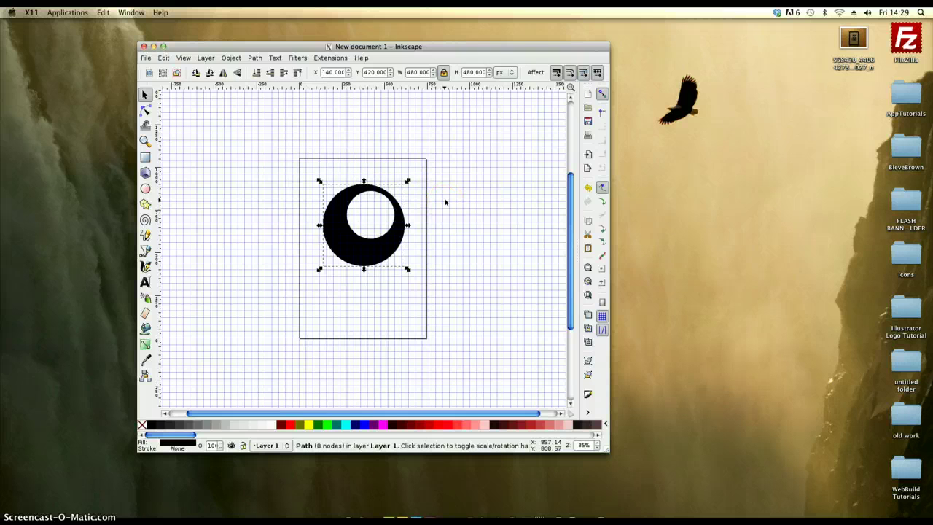
# Type a black '8' at font size 144 with the Text tool.
pyautogui.click(145, 282)
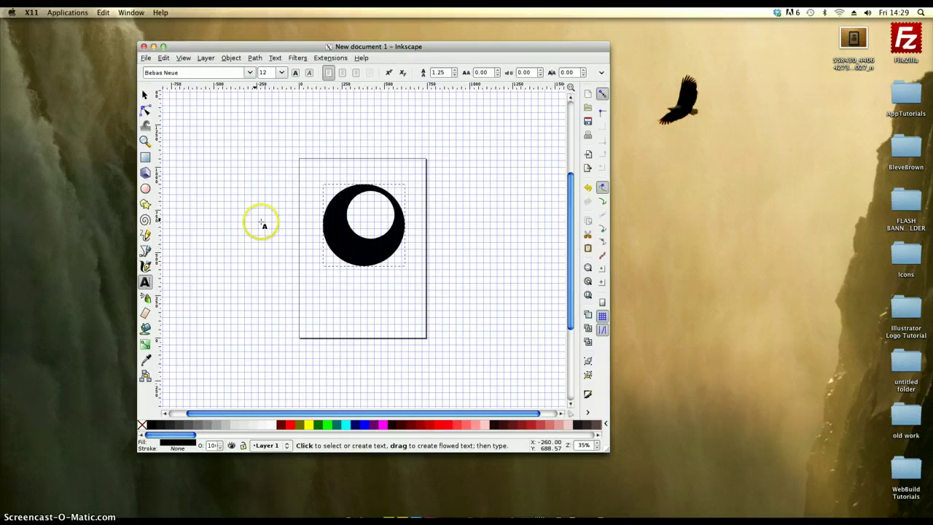
pyautogui.click(259, 213)
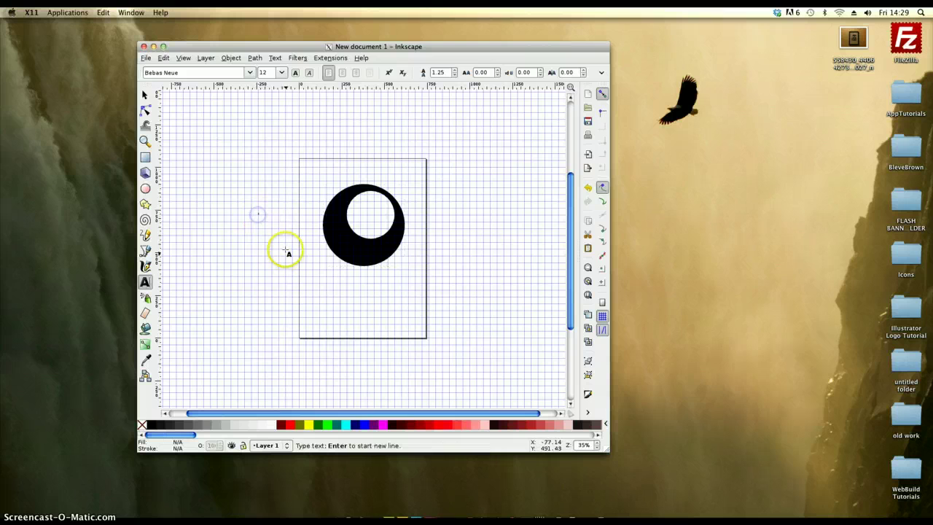
pyautogui.click(281, 74)
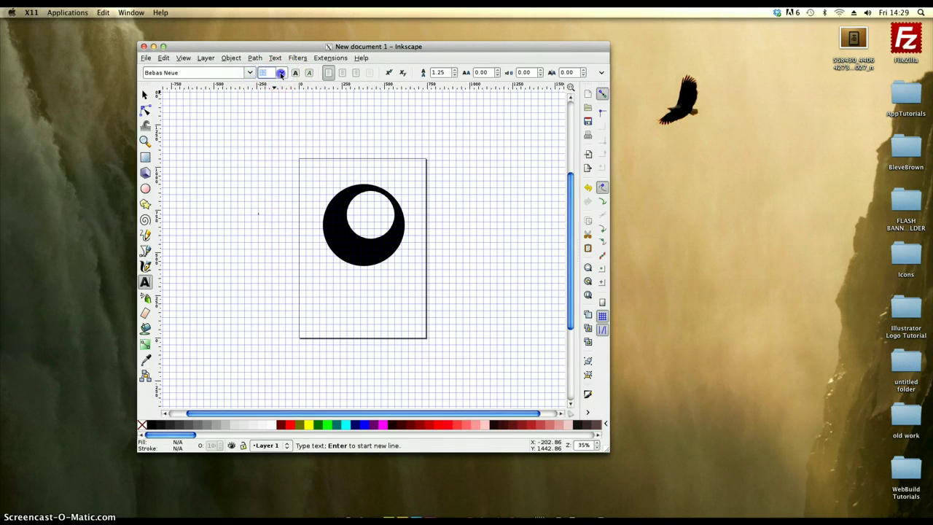
pyautogui.click(270, 378)
pyautogui.click(261, 176)
pyautogui.write('8')
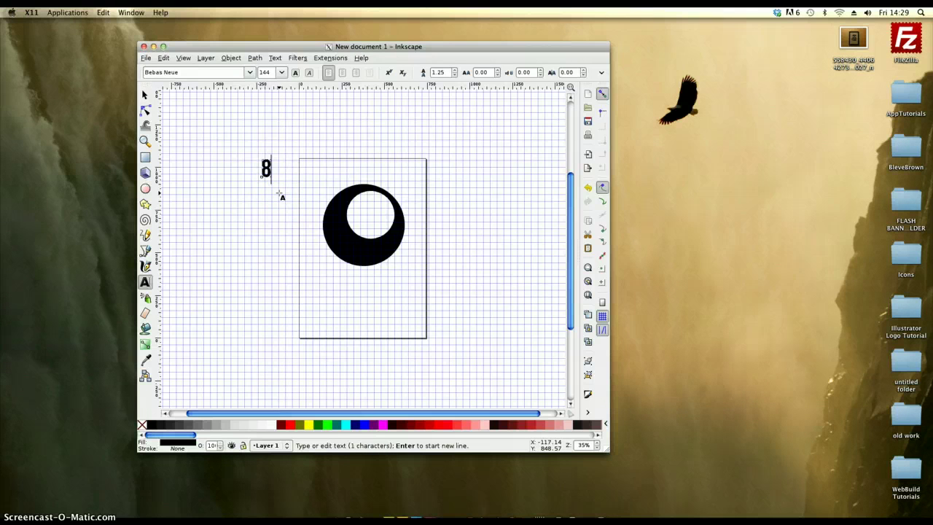
# Enlarge the 8 and centre it in the ball's white hole, nudging it right.
pyautogui.click(144, 95)
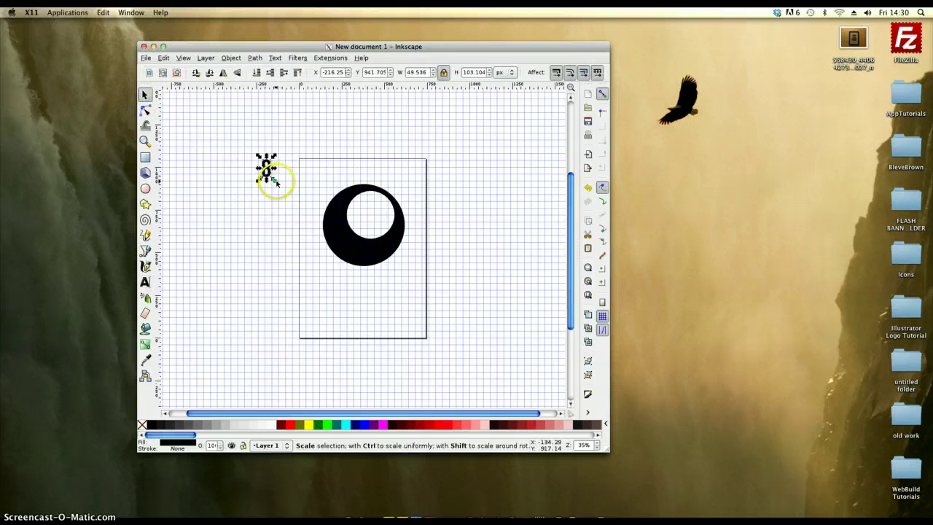
pyautogui.moveTo(275, 181); pyautogui.dragTo(294, 202)
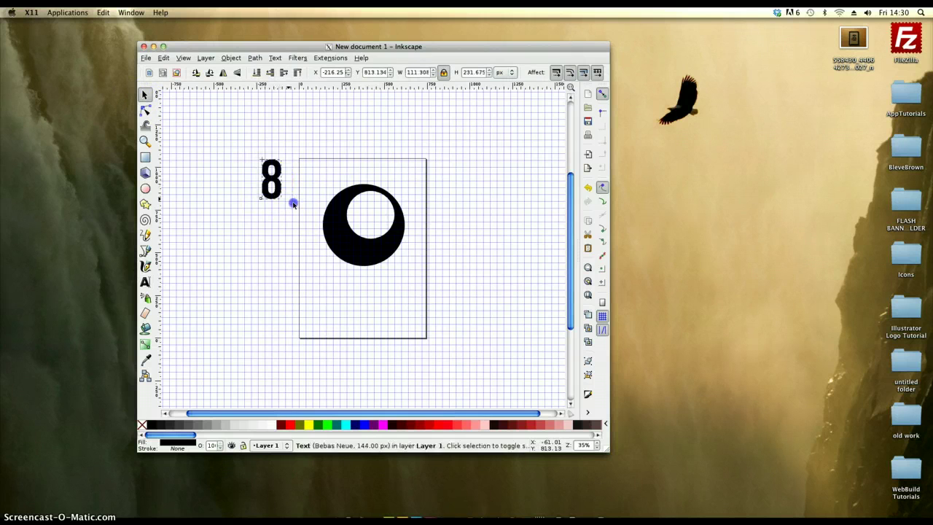
pyautogui.moveTo(267, 168); pyautogui.dragTo(385, 191)
pyautogui.moveTo(379, 227); pyautogui.dragTo(383, 223)
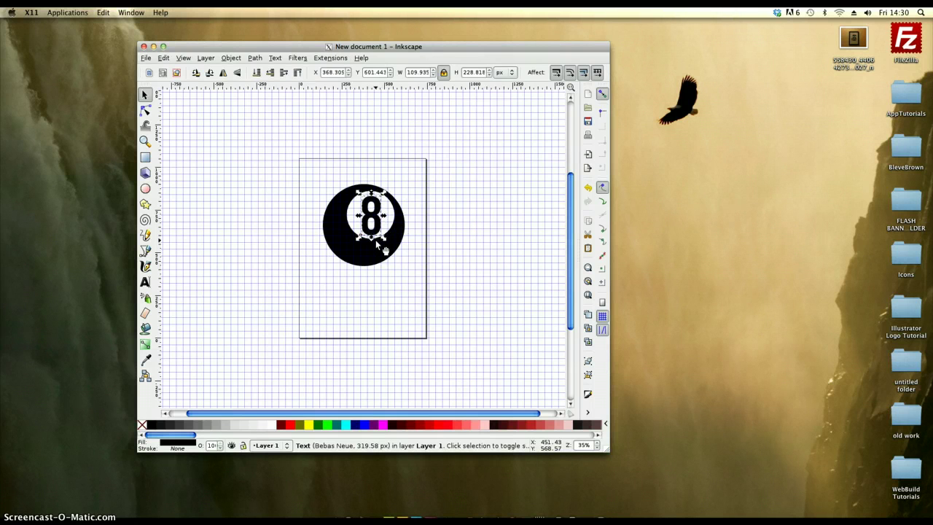
pyautogui.press('Right')
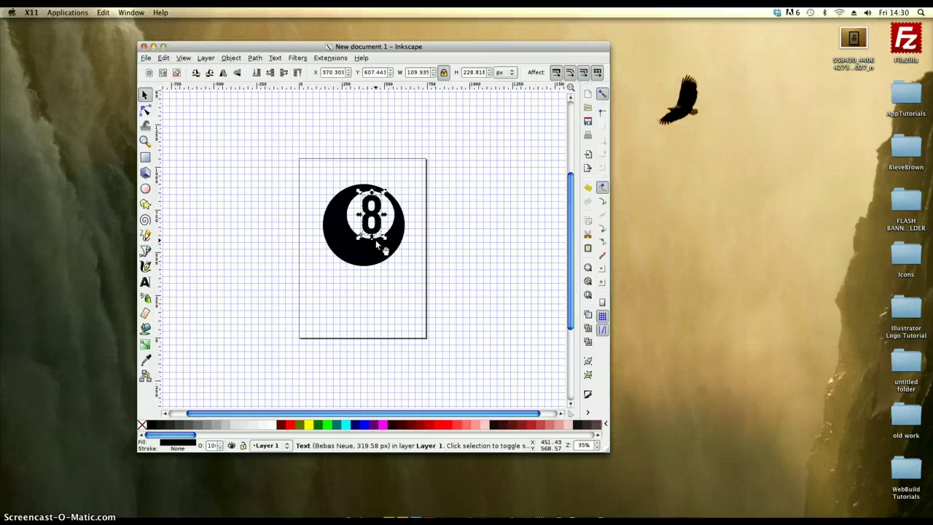
pyautogui.press('Right')
pyautogui.press('Right')
pyautogui.press('Right')
pyautogui.press('Right')
pyautogui.press('Right')
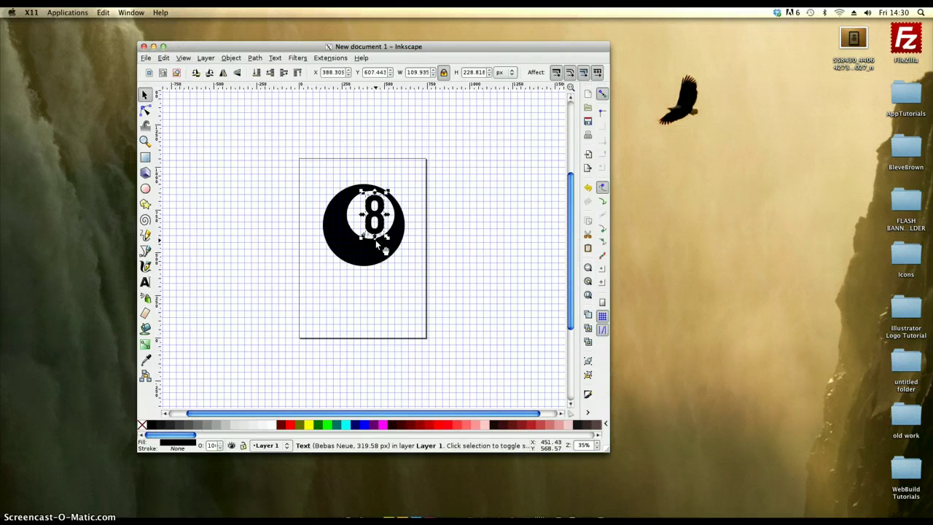
pyautogui.click(386, 267)
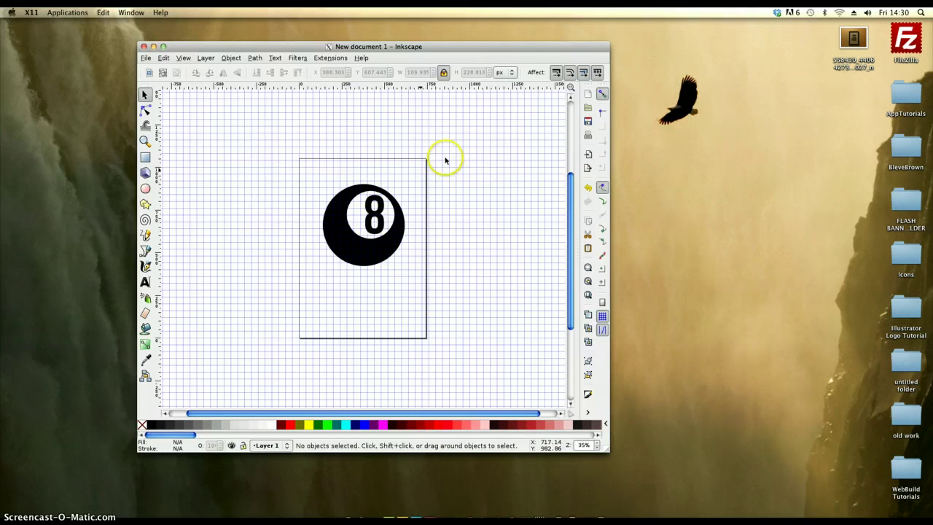
# Duplicate the ball, move the copy aside, and draw a gray circle over its upper left.
pyautogui.click(339, 206)
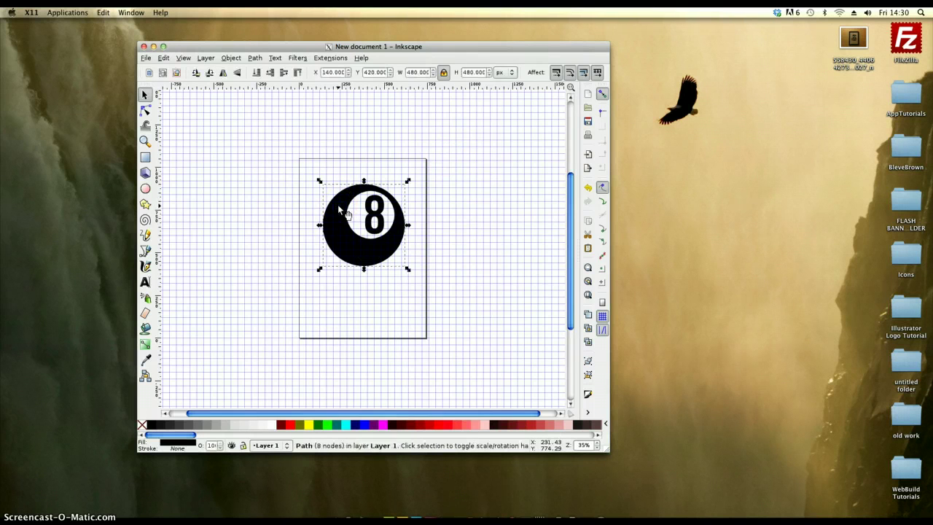
pyautogui.rightClick(337, 205)
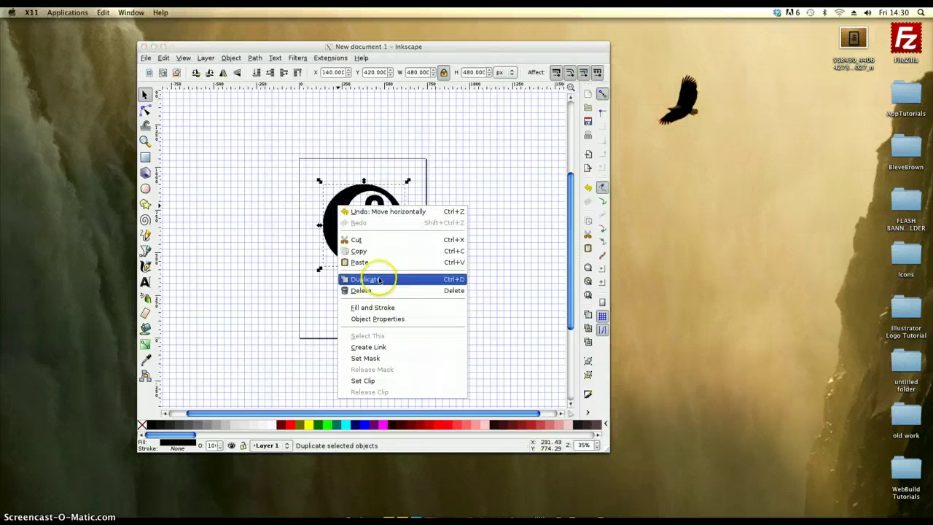
pyautogui.click(375, 278)
pyautogui.click(368, 259)
pyautogui.moveTo(368, 259); pyautogui.dragTo(267, 244)
pyautogui.click(145, 188)
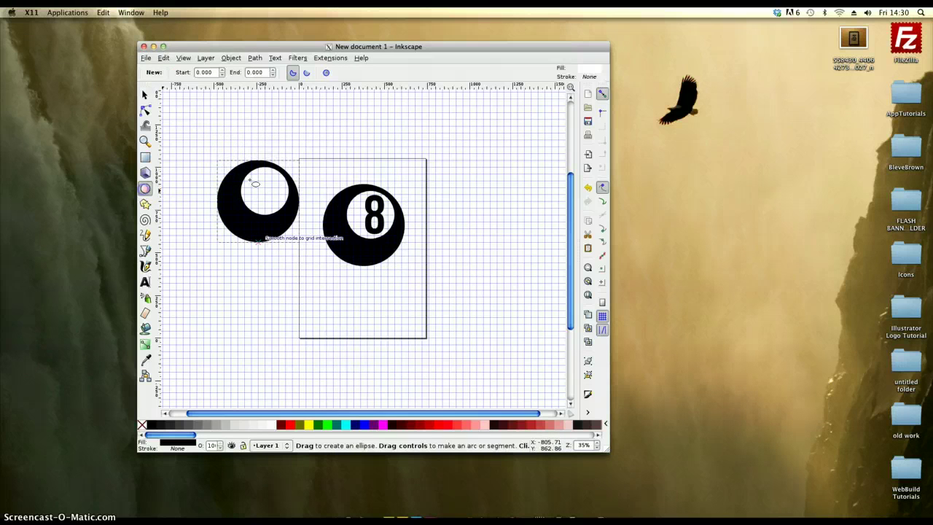
pyautogui.moveTo(193, 129); pyautogui.dragTo(282, 217)
pyautogui.click(145, 94)
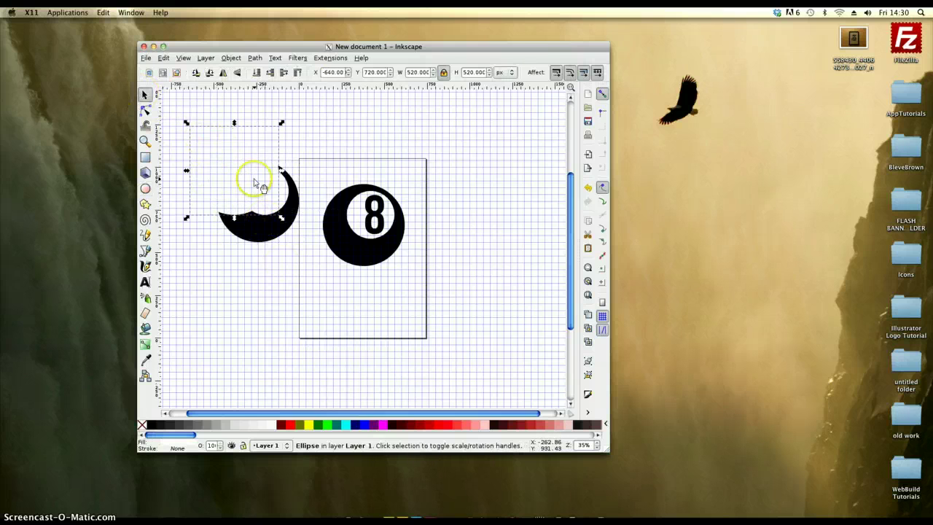
pyautogui.click(188, 427)
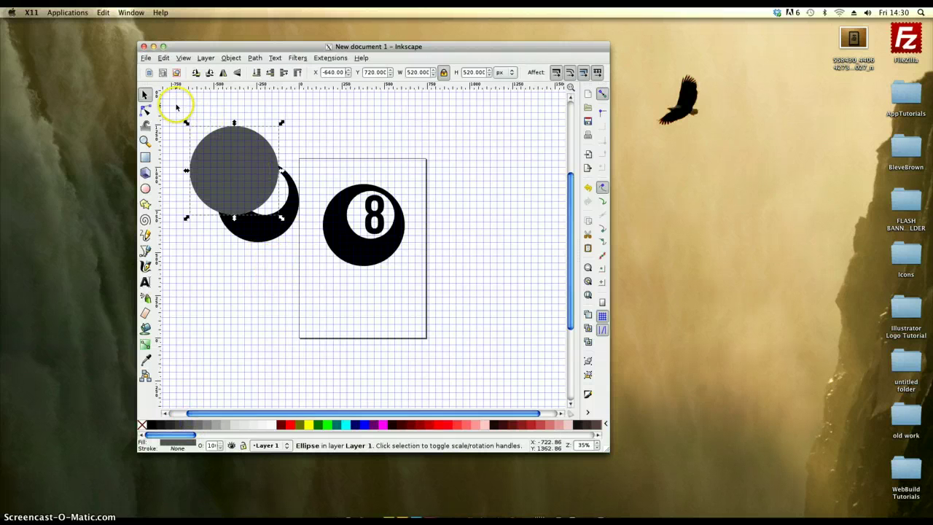
# Intersect the circle with the ball copy and place the resulting white crescent on the ball.
pyautogui.moveTo(175, 107); pyautogui.dragTo(315, 267)
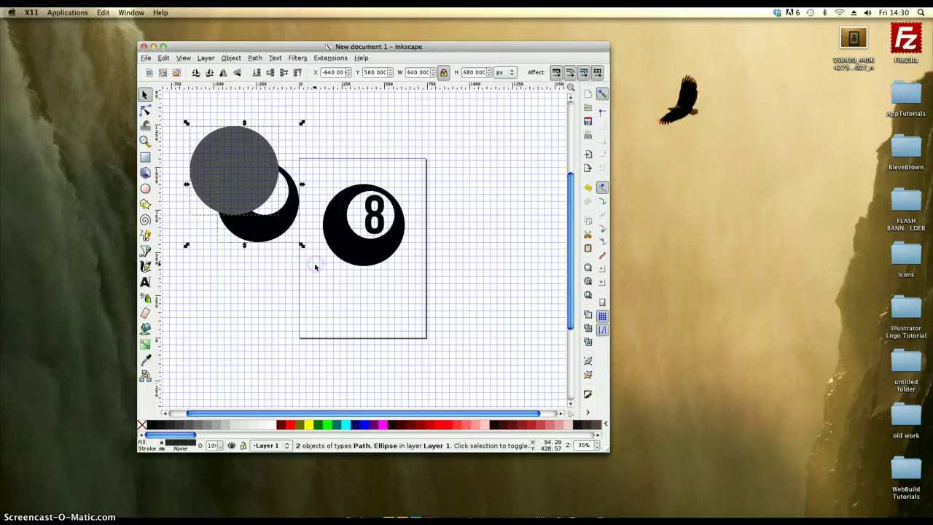
pyautogui.click(256, 58)
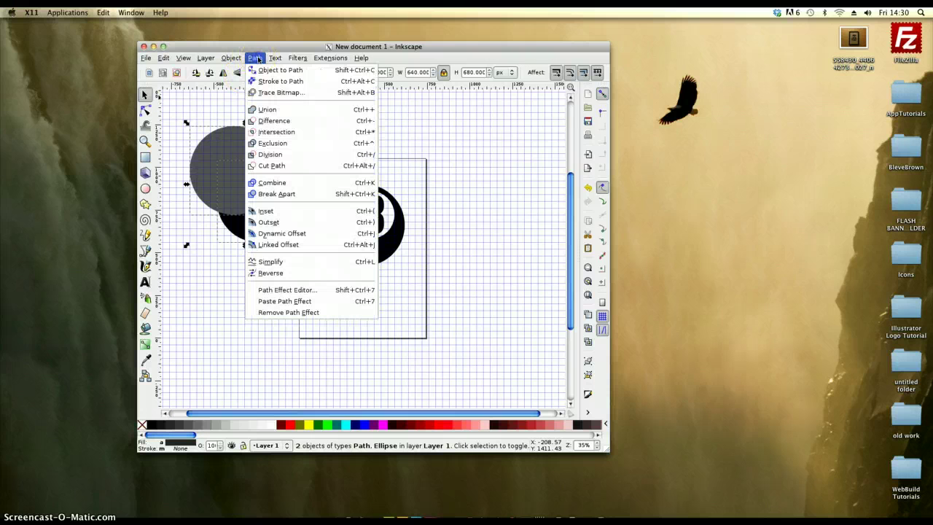
pyautogui.click(276, 132)
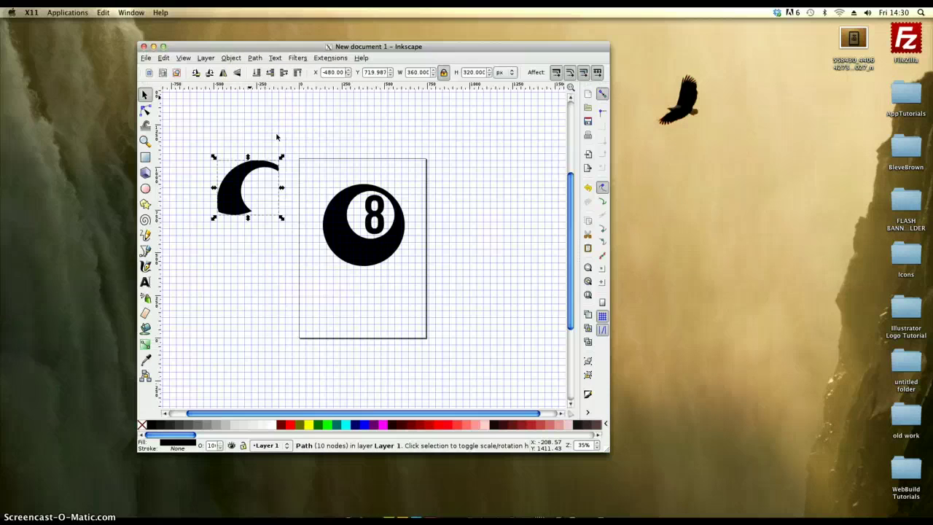
pyautogui.moveTo(229, 184); pyautogui.dragTo(339, 210)
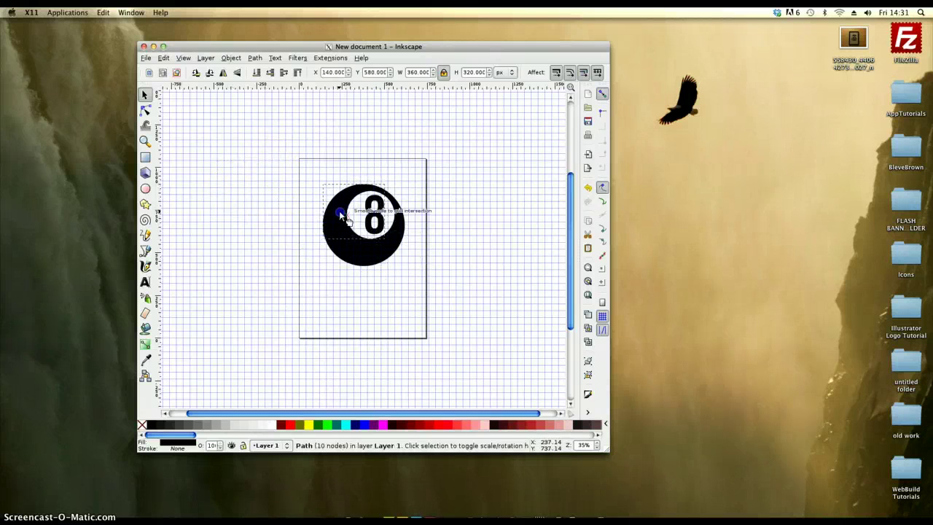
pyautogui.click(273, 425)
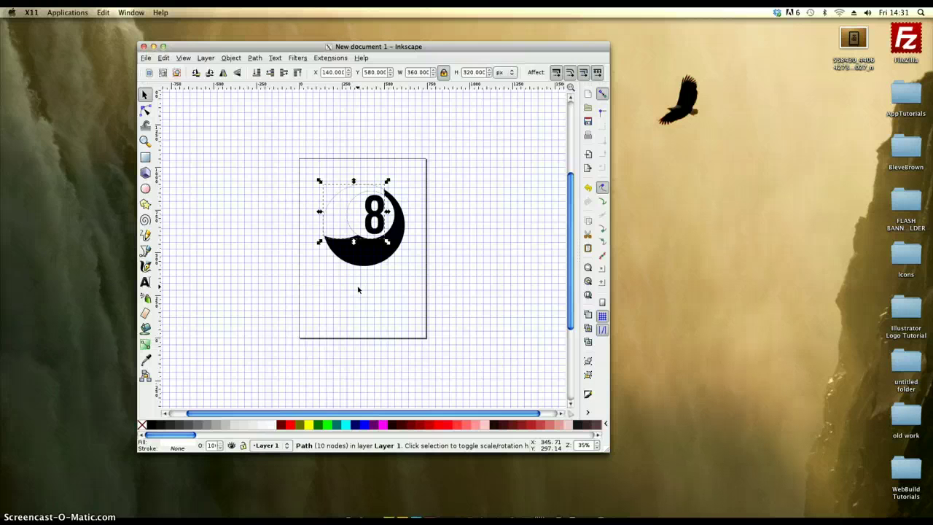
# Inset the selected path three times using Path > Inset.
pyautogui.click(338, 213)
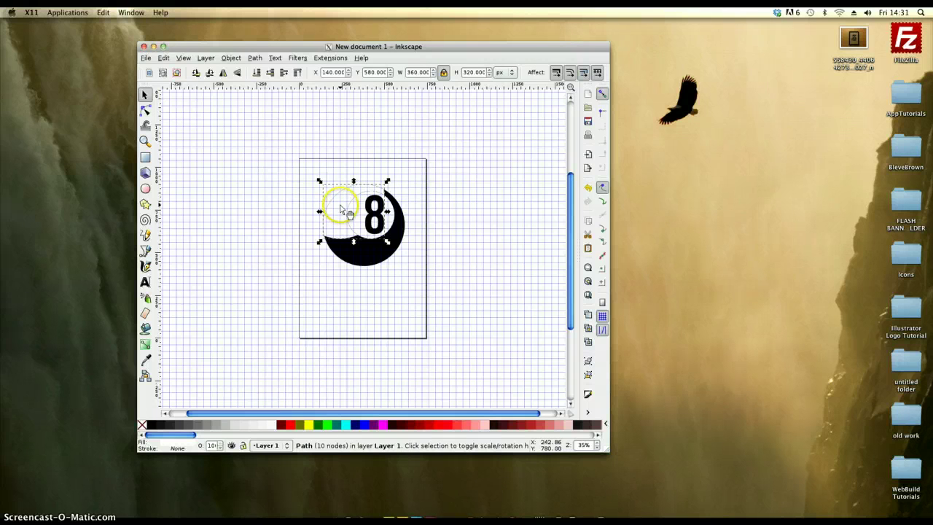
pyautogui.click(343, 315)
pyautogui.click(332, 219)
pyautogui.click(255, 58)
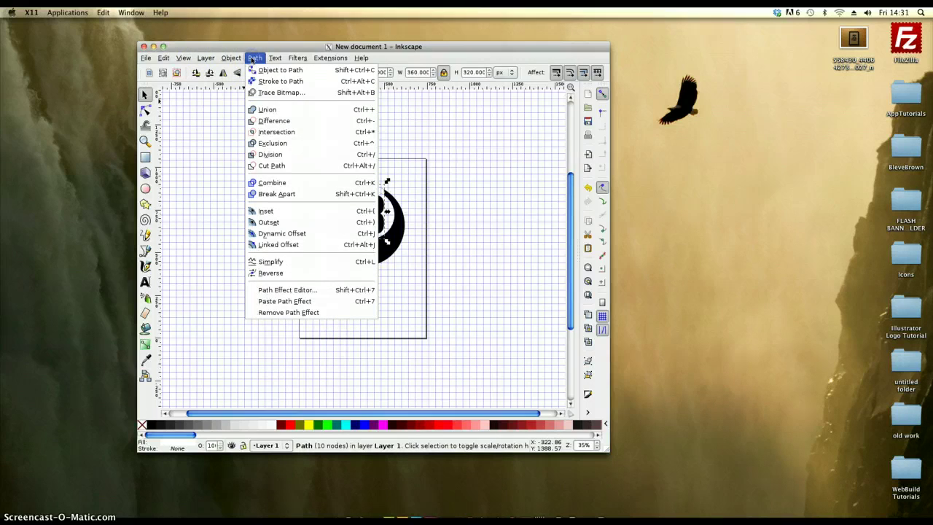
pyautogui.click(274, 211)
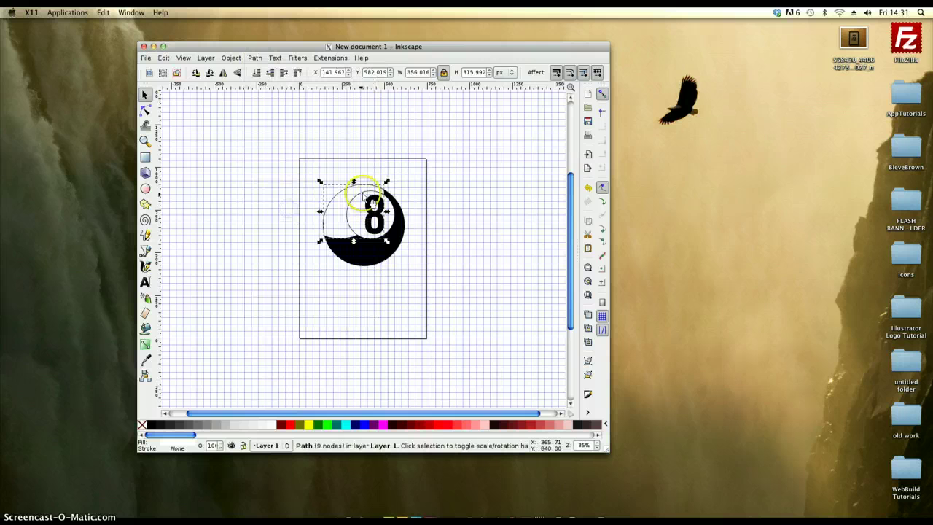
pyautogui.click(255, 58)
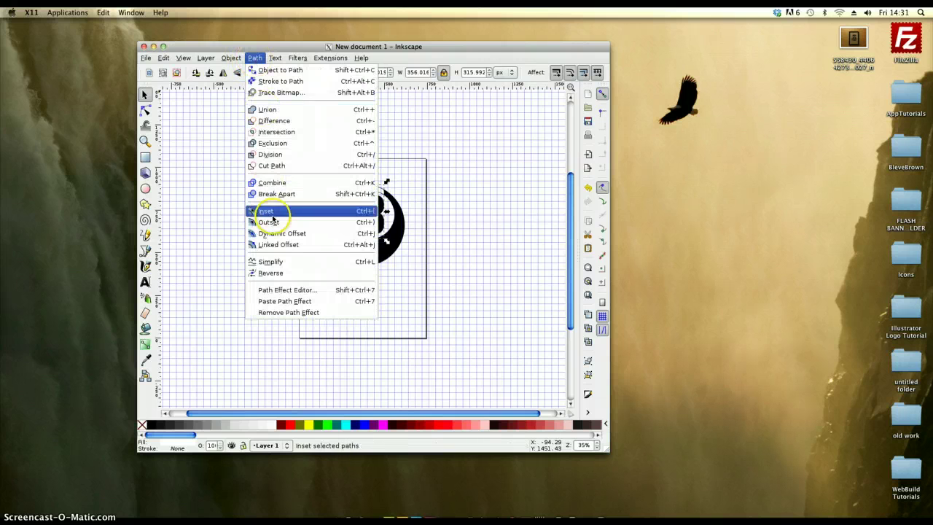
pyautogui.click(273, 216)
pyautogui.click(255, 57)
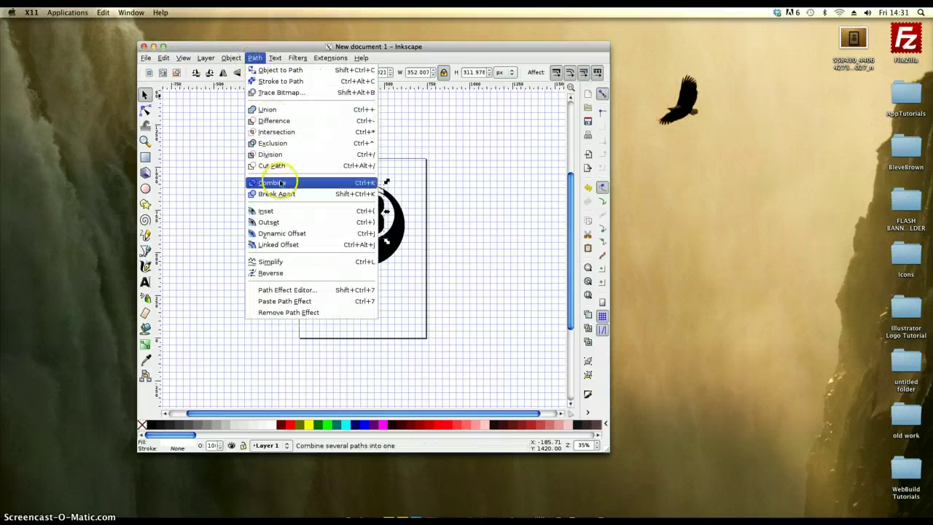
pyautogui.click(283, 212)
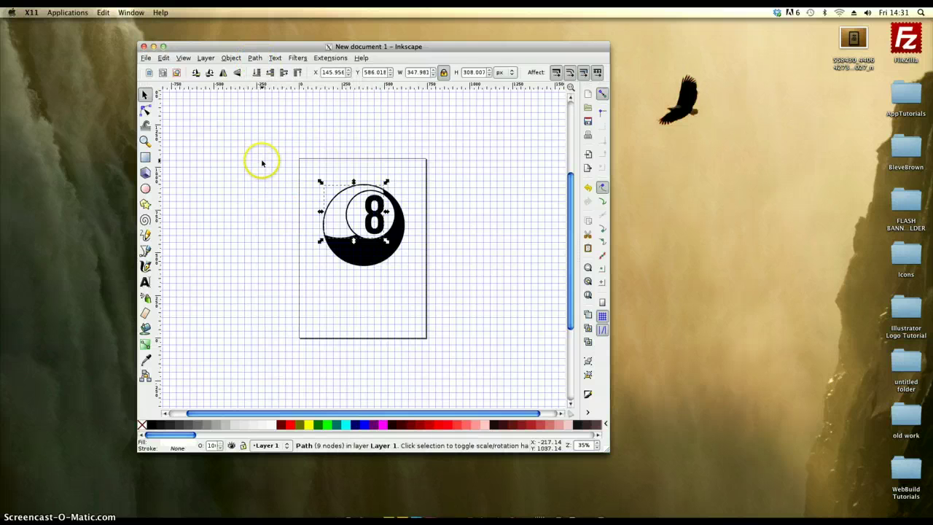
# Inset the path further with Ctrl+( until it is about 331 × 292 px.
pyautogui.click(263, 159)
pyautogui.click(332, 211)
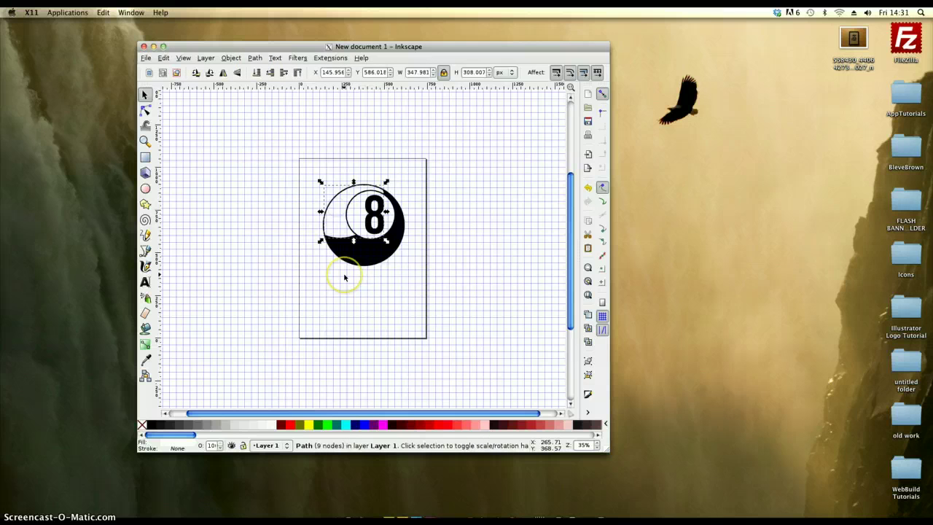
pyautogui.press('ctrl')
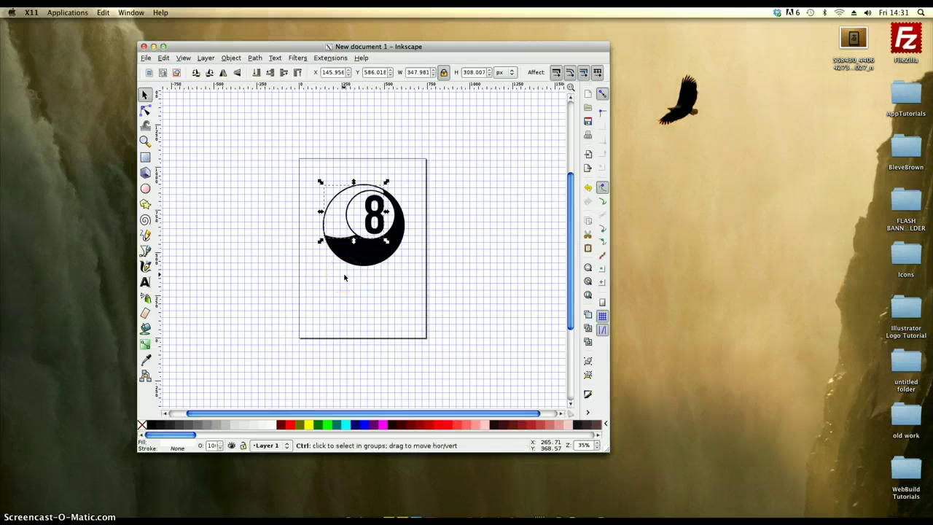
pyautogui.hotkey('ctrl', '(')
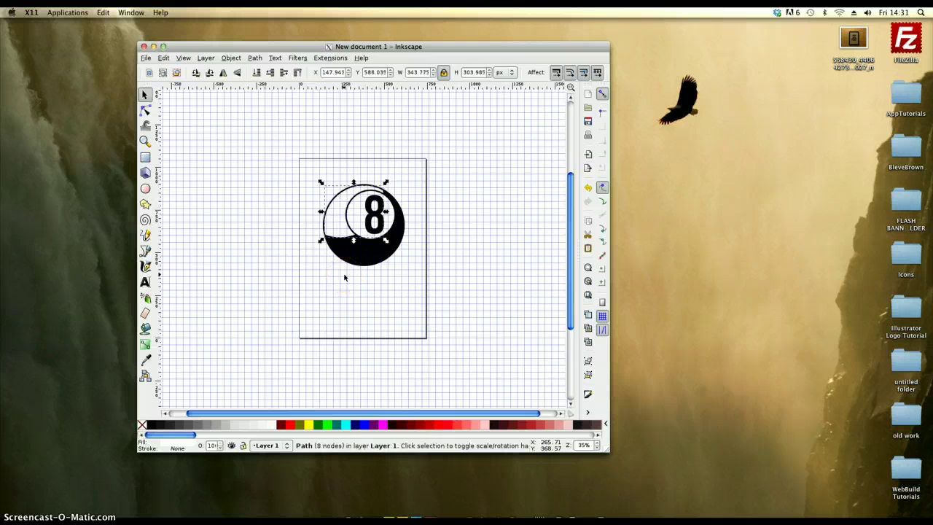
pyautogui.hotkey('ctrl', ')')
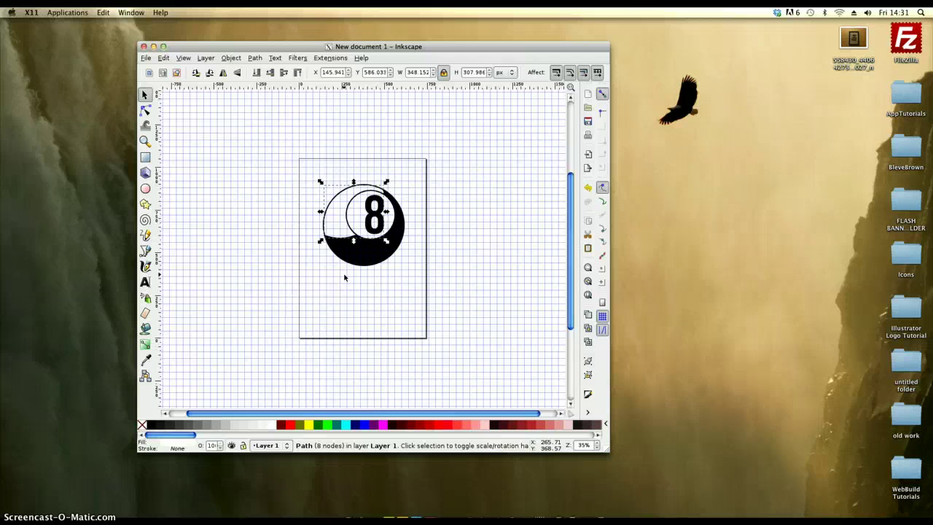
pyautogui.hotkey('ctrl', '(')
pyautogui.hotkey('ctrl', '(')
pyautogui.hotkey('ctrl', '(')
pyautogui.hotkey('ctrl', '(')
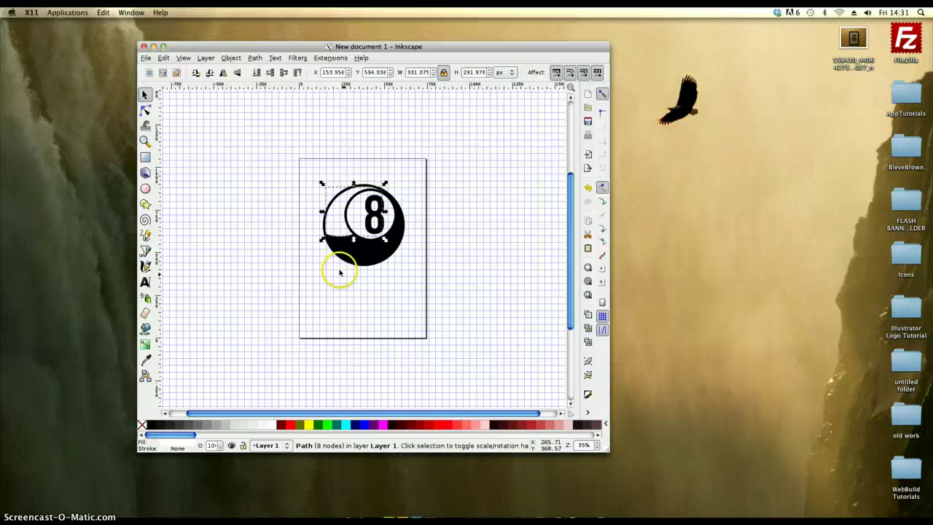
pyautogui.click(358, 296)
pyautogui.click(333, 222)
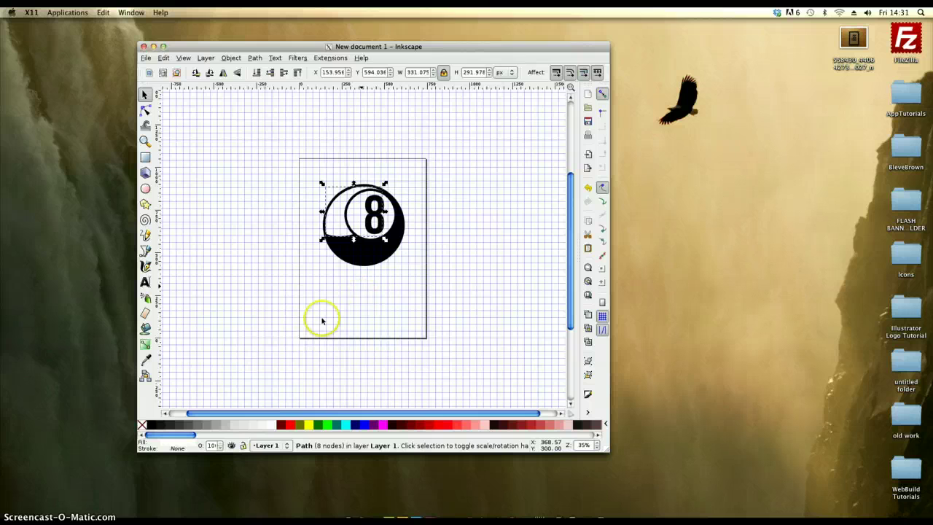
# Give the ball's body path a vertical linear gradient with the Gradient tool.
pyautogui.click(365, 295)
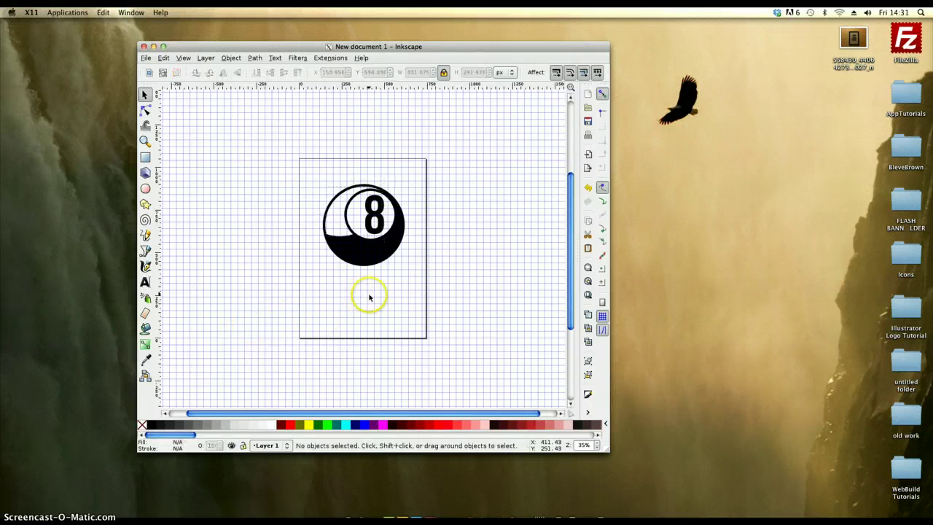
pyautogui.click(334, 213)
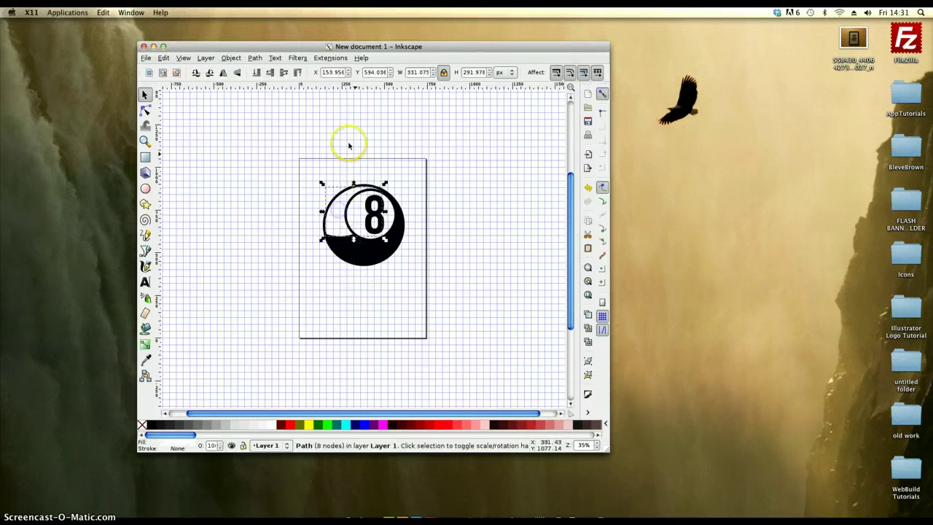
pyautogui.click(146, 345)
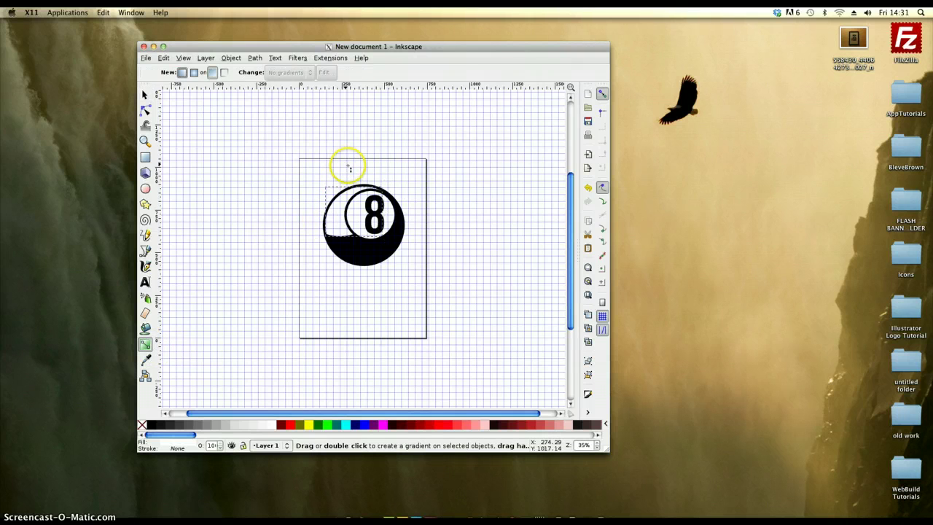
pyautogui.click(144, 95)
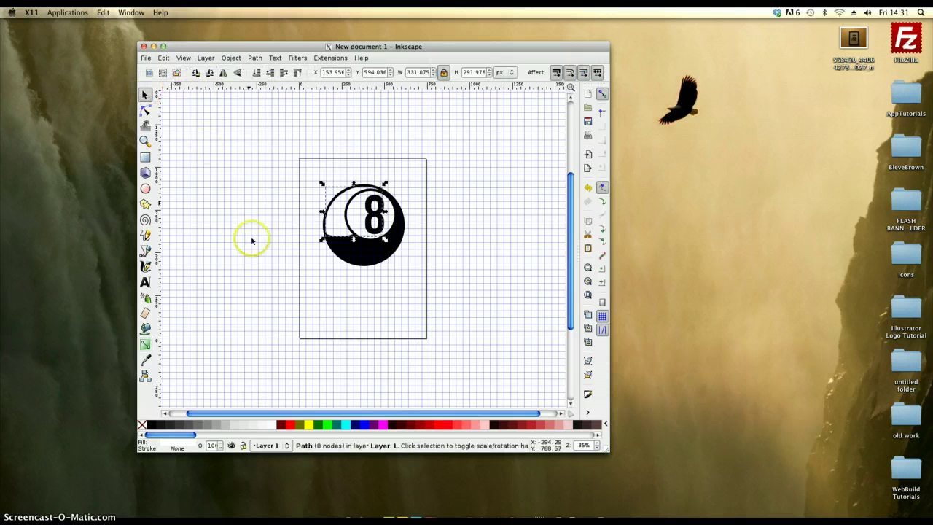
pyautogui.click(352, 285)
pyautogui.click(328, 232)
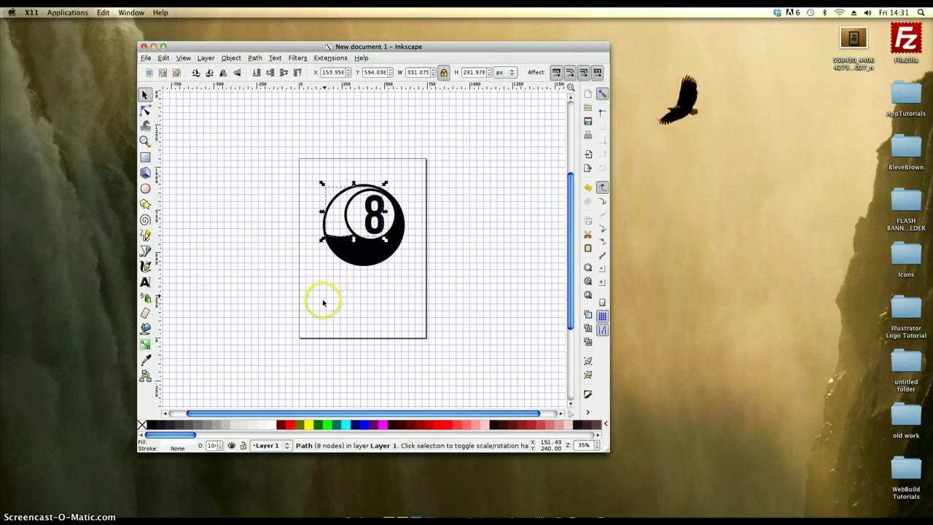
pyautogui.click(145, 345)
pyautogui.moveTo(349, 221); pyautogui.dragTo(348, 161)
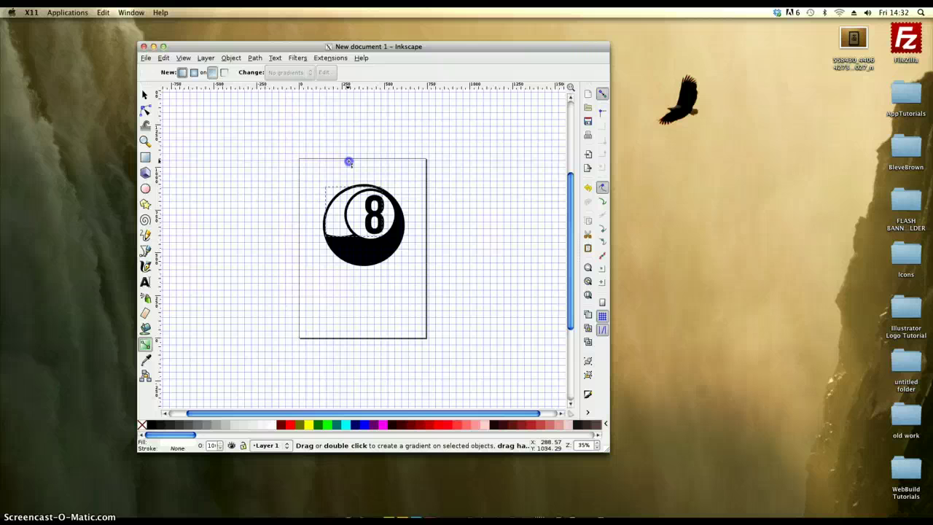
# Move the gradient's start above the ball and its end near the ball's bottom.
pyautogui.moveTo(346, 184); pyautogui.dragTo(347, 275)
pyautogui.moveTo(347, 175)
pyautogui.mouseDown()
pyautogui.moveTo(350, 152)
pyautogui.moveTo(357, 162)
pyautogui.mouseUp()
pyautogui.moveTo(347, 276)
pyautogui.mouseDown()
pyautogui.moveTo(346, 252)
pyautogui.moveTo(348, 266)
pyautogui.mouseUp()
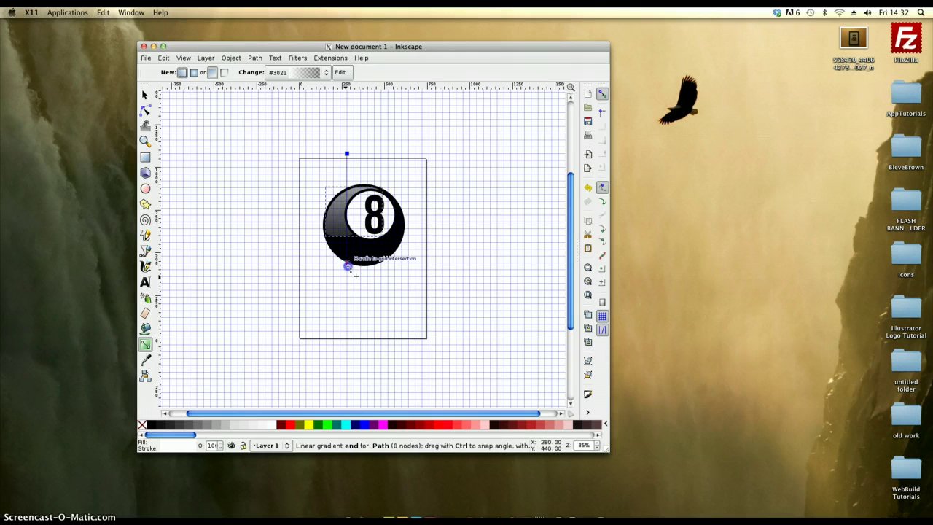
pyautogui.click(347, 155)
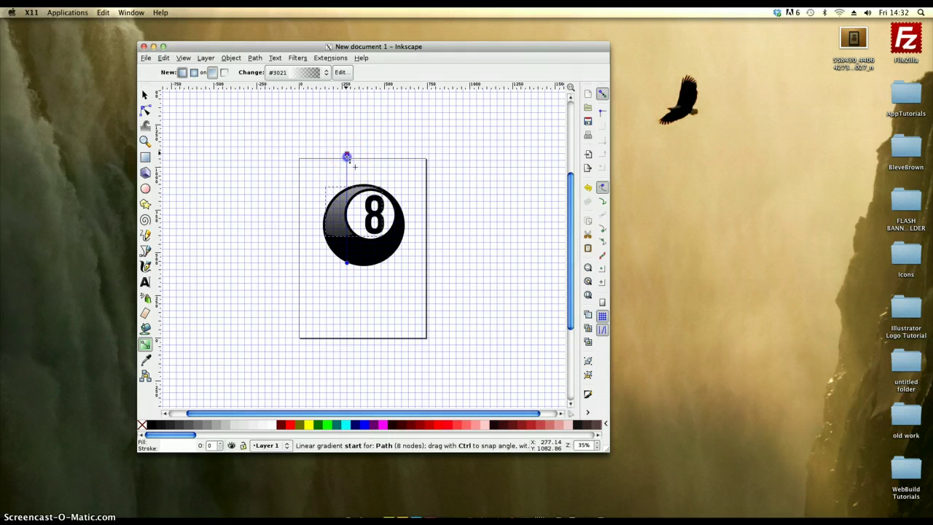
pyautogui.moveTo(347, 157); pyautogui.dragTo(346, 146)
pyautogui.click(355, 250)
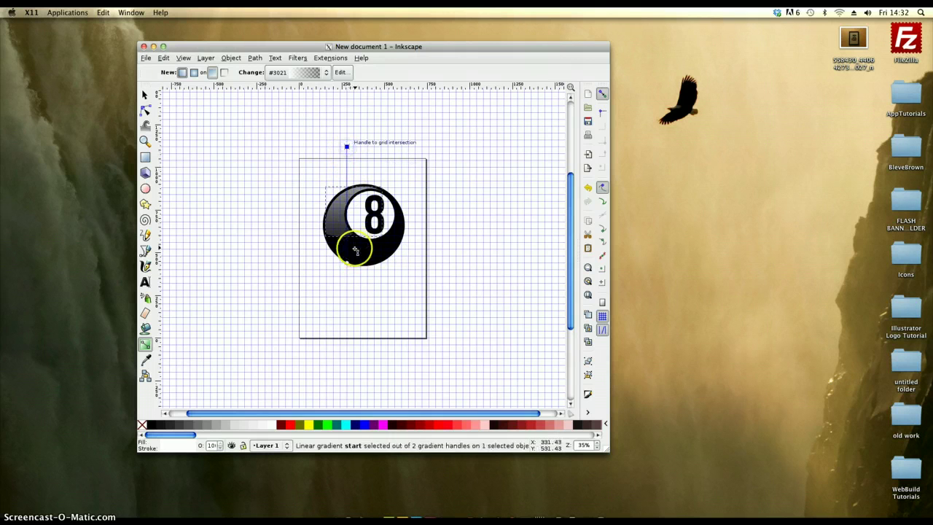
pyautogui.moveTo(355, 250)
pyautogui.mouseDown()
pyautogui.moveTo(344, 261)
pyautogui.moveTo(354, 257)
pyautogui.mouseUp()
pyautogui.click(145, 95)
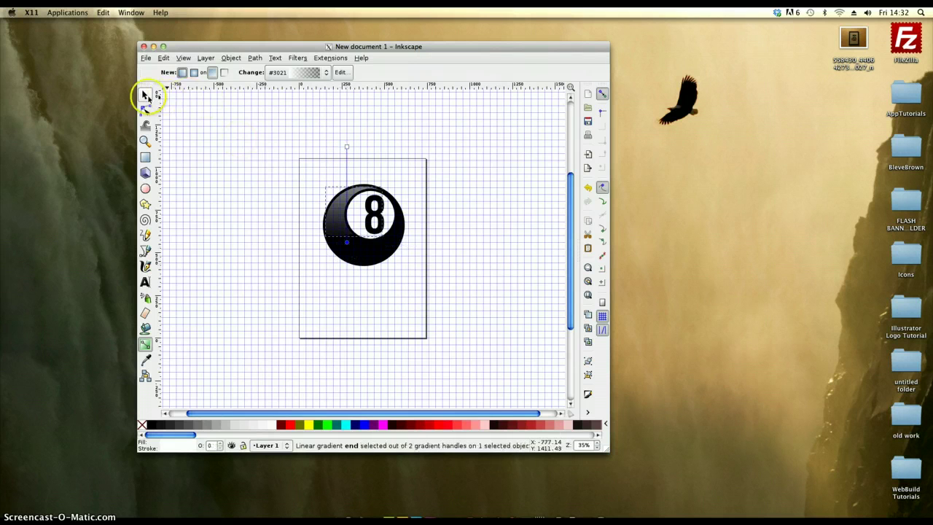
# Show the Fill and Stroke panel for the ball's outer black circle and zoom out to 25%.
pyautogui.click(222, 163)
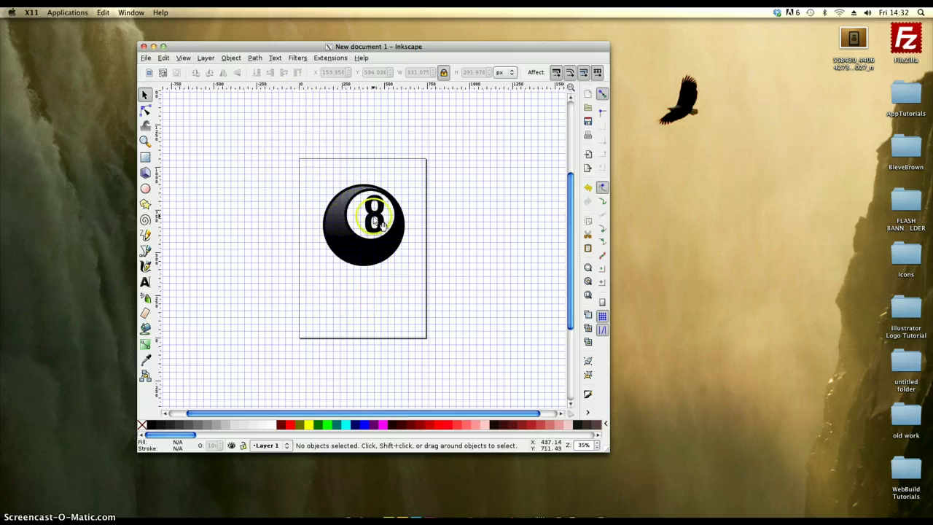
pyautogui.click(393, 250)
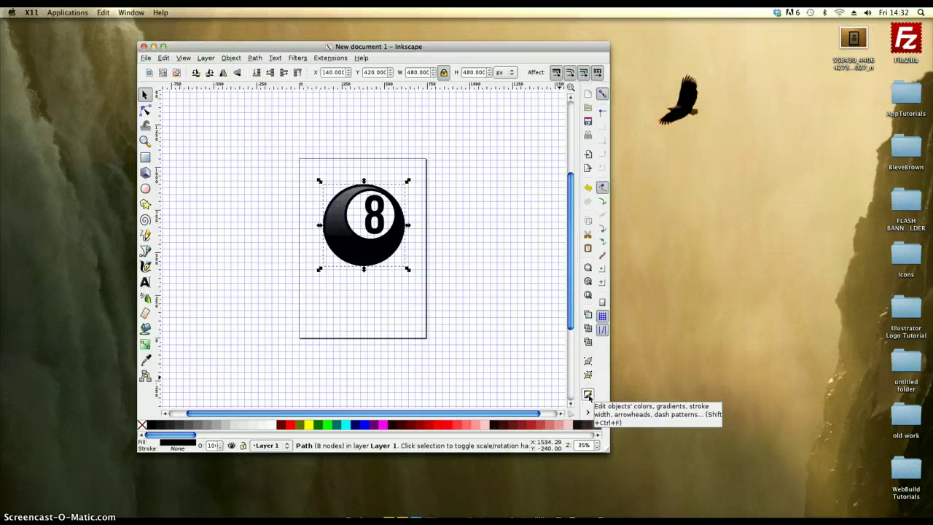
pyautogui.click(588, 395)
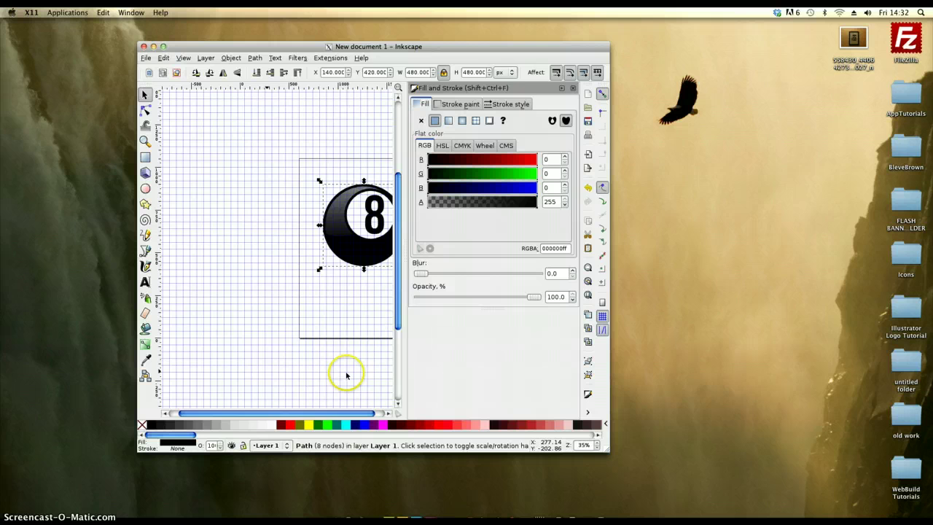
pyautogui.hscroll(2, 350, 413)
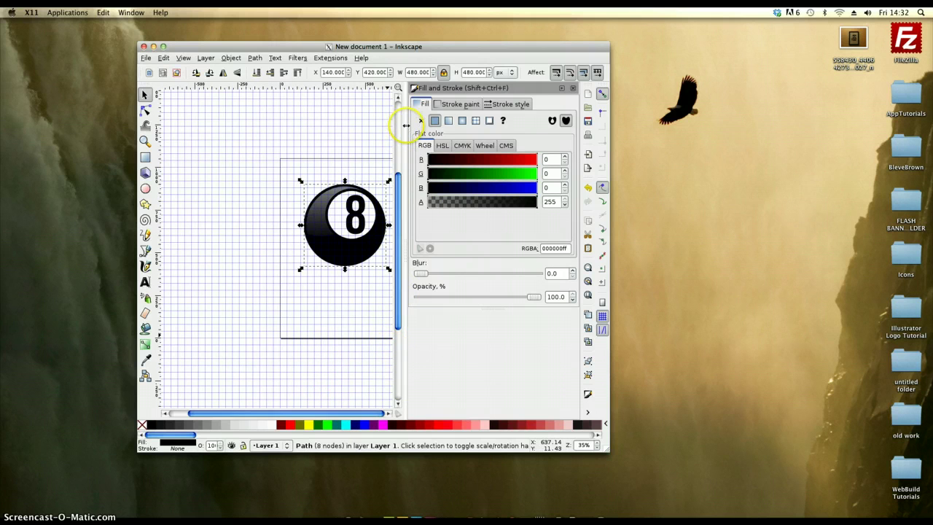
pyautogui.moveTo(406, 125); pyautogui.dragTo(410, 126)
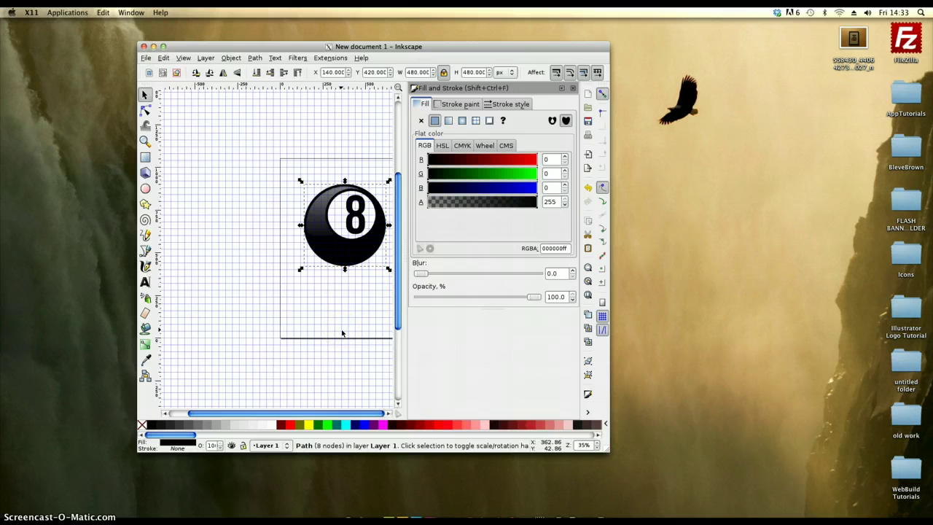
pyautogui.press('-')
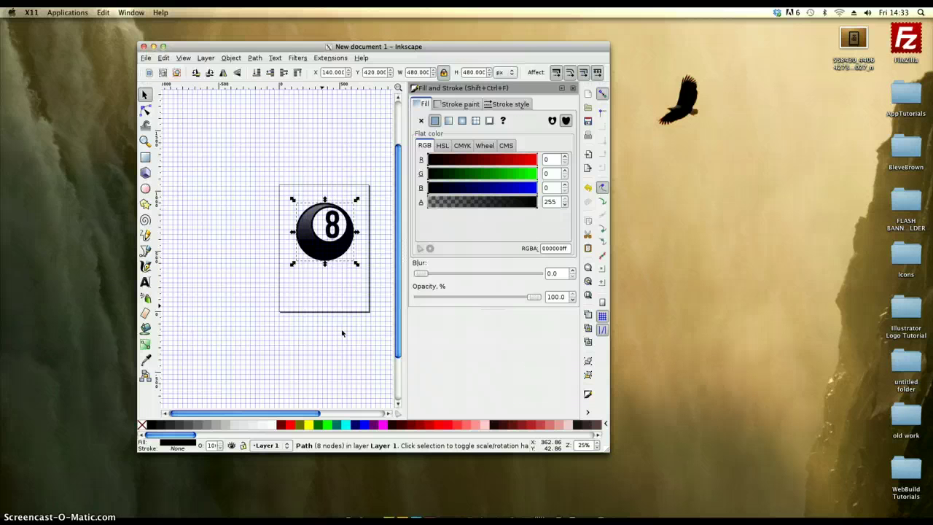
# Reselect the black ball and rotate it so the white 8 disc sits top-centre.
pyautogui.click(347, 273)
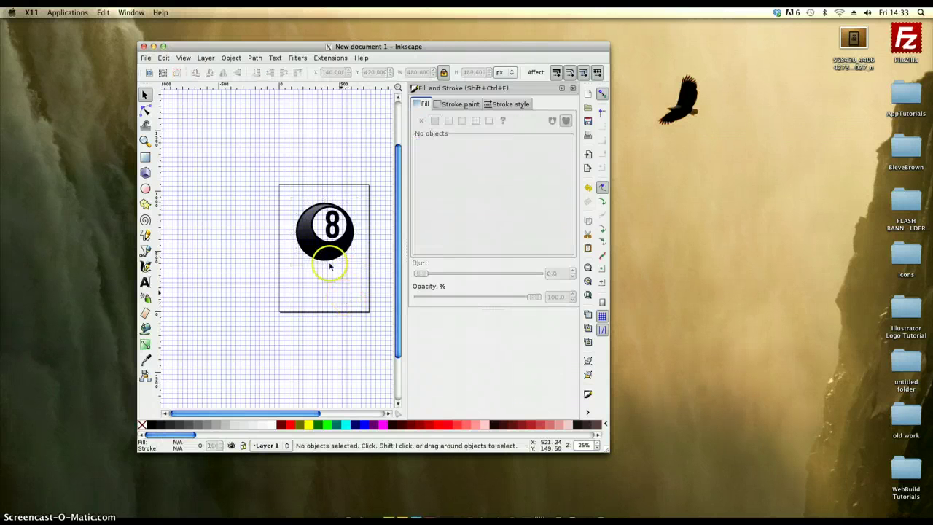
pyautogui.click(317, 270)
pyautogui.moveTo(317, 270); pyautogui.dragTo(332, 193)
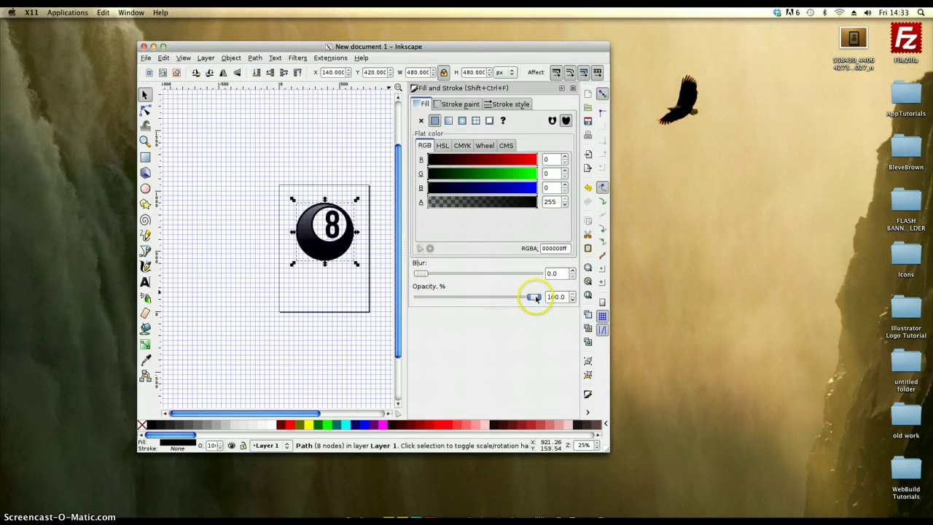
# Set the ball's opacity to 90.4% and its blur to 2.5.
pyautogui.moveTo(534, 298)
pyautogui.mouseDown()
pyautogui.moveTo(460, 303)
pyautogui.moveTo(534, 298)
pyautogui.mouseUp()
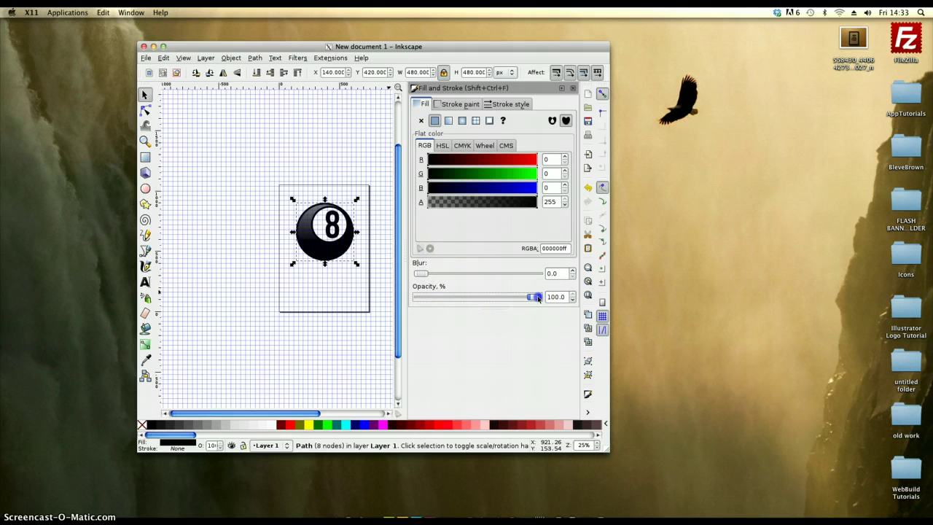
pyautogui.click(573, 300)
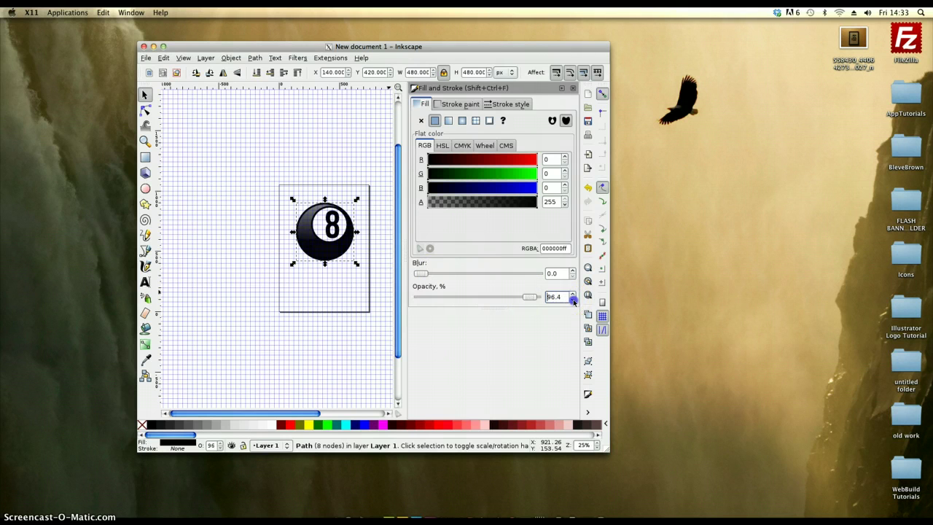
pyautogui.click(573, 300)
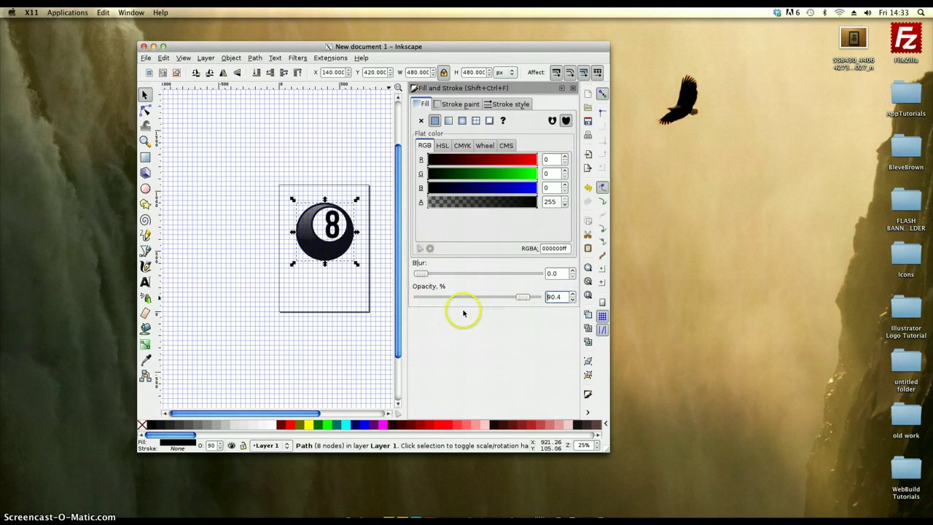
pyautogui.moveTo(444, 271); pyautogui.dragTo(425, 274)
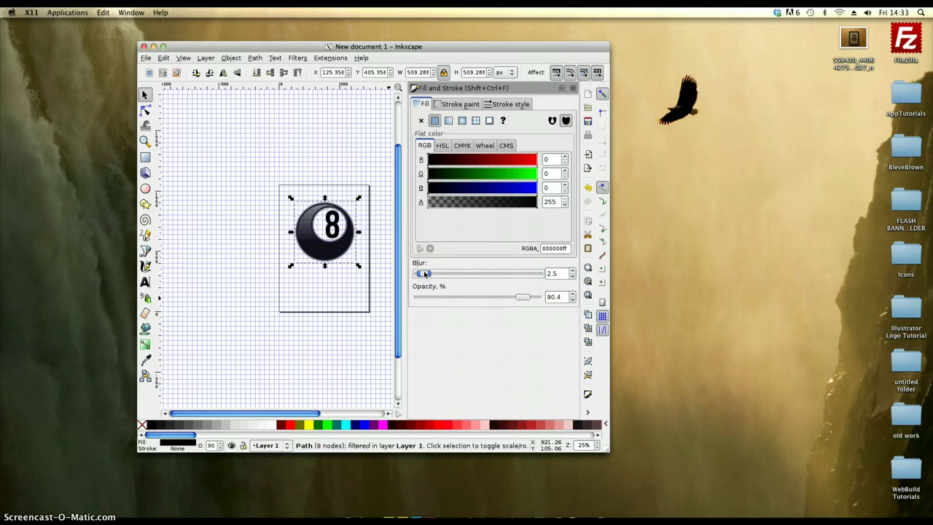
pyautogui.click(573, 277)
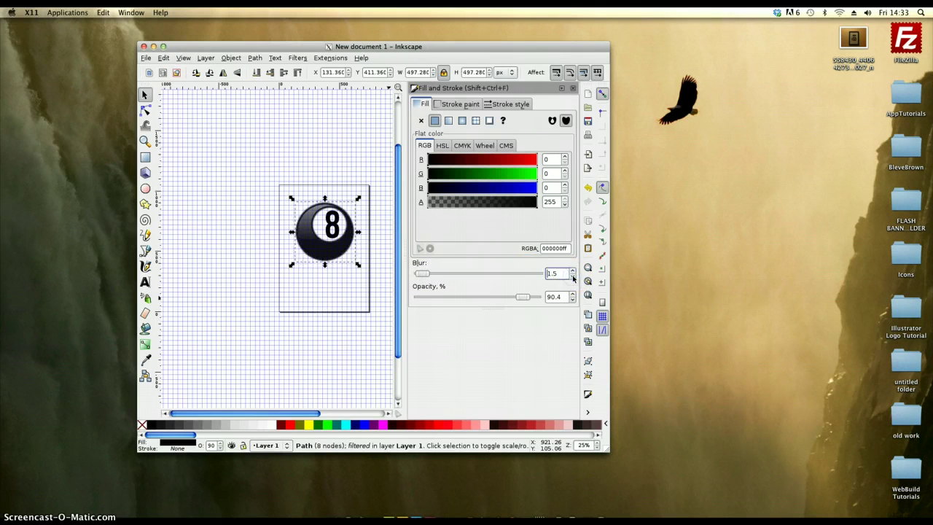
pyautogui.click(574, 275)
pyautogui.click(573, 270)
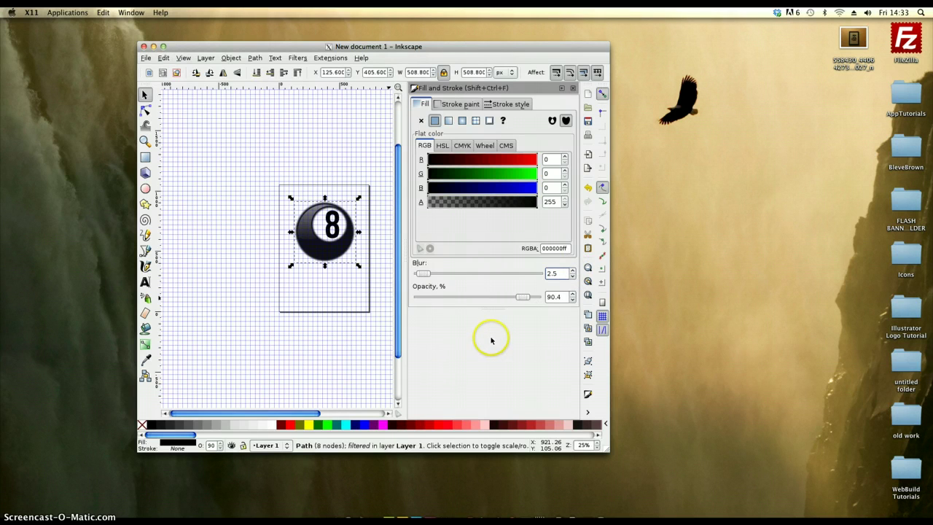
# Select the white highlight shape and reposition and rotate it on the ball.
pyautogui.click(365, 301)
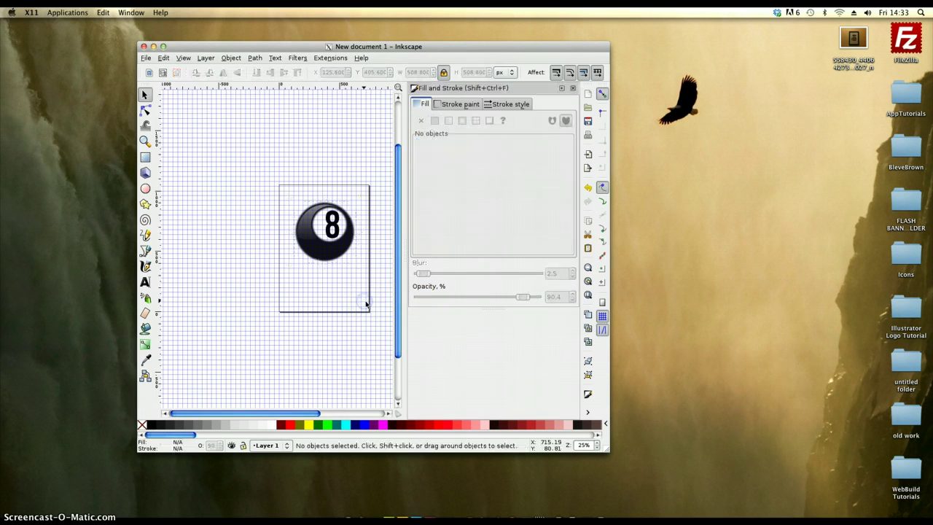
pyautogui.click(315, 232)
pyautogui.click(314, 229)
pyautogui.click(312, 242)
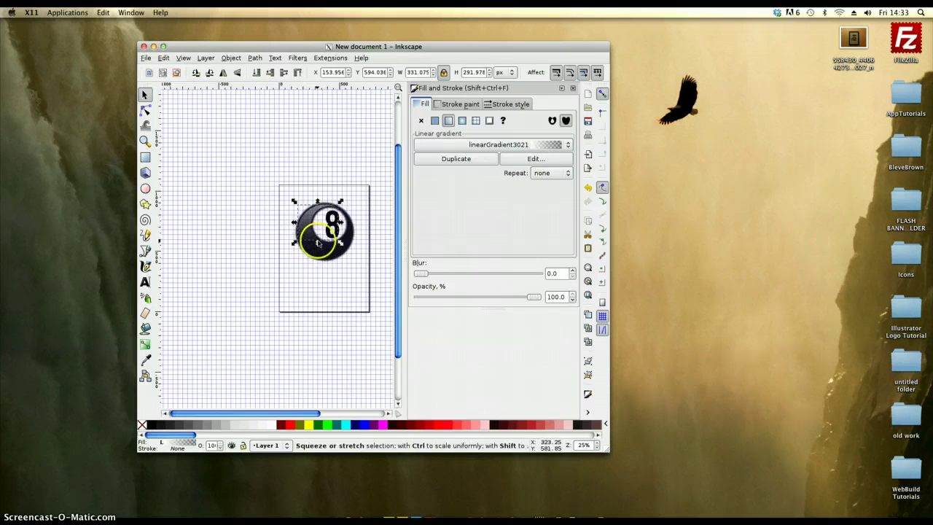
pyautogui.moveTo(318, 243); pyautogui.dragTo(324, 222)
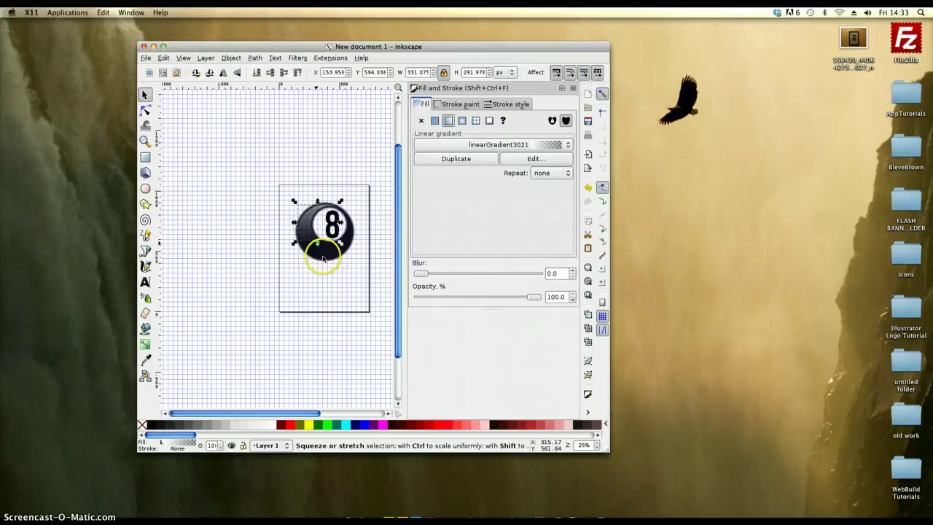
# Raise the highlight's blur step by step to 4.0, checking the result.
pyautogui.click(573, 271)
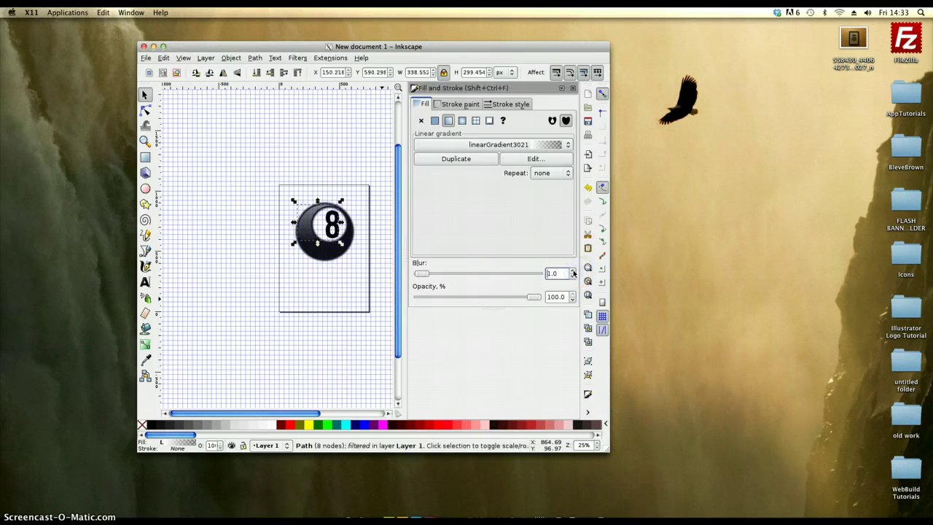
pyautogui.click(574, 272)
pyautogui.click(573, 271)
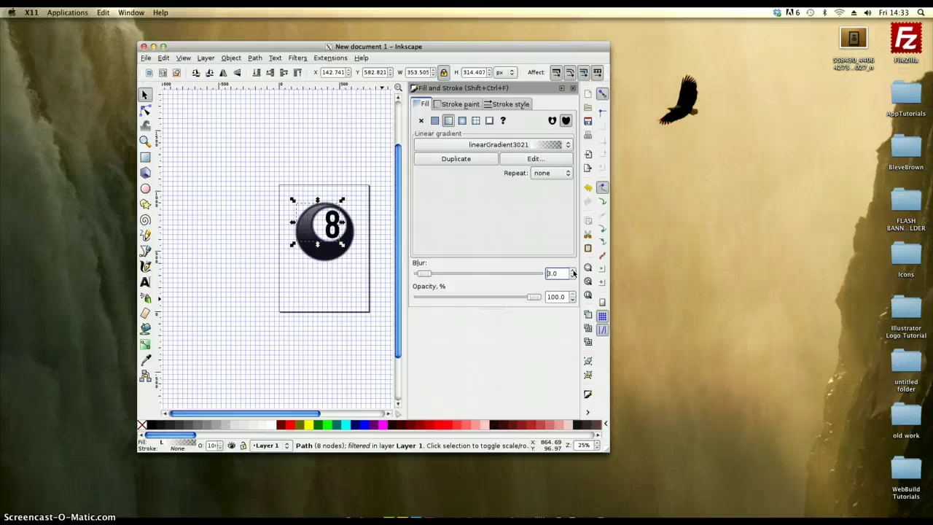
pyautogui.click(355, 289)
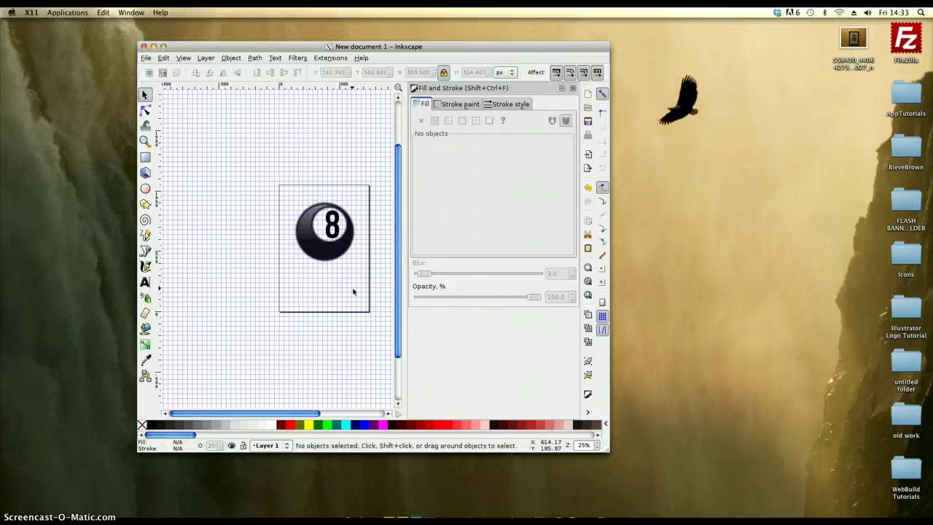
pyautogui.click(320, 215)
pyautogui.click(574, 271)
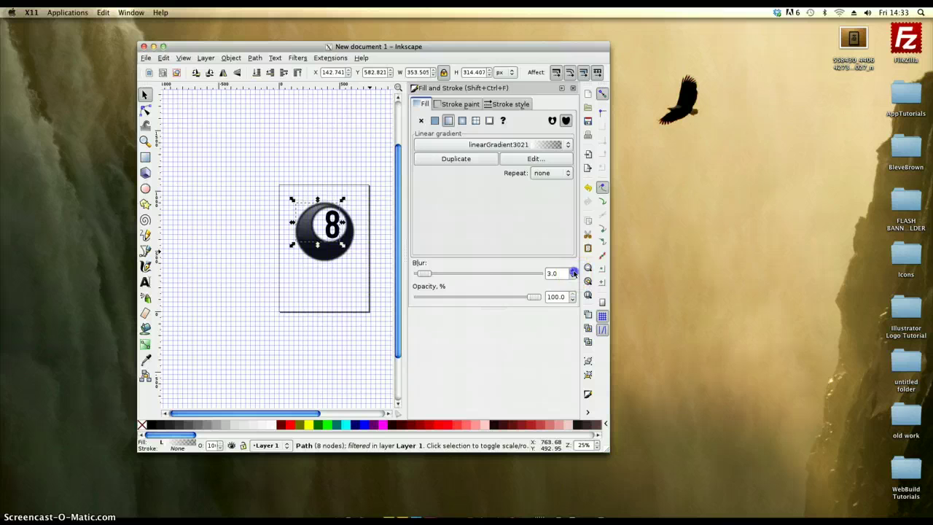
pyautogui.click(346, 301)
pyautogui.click(334, 225)
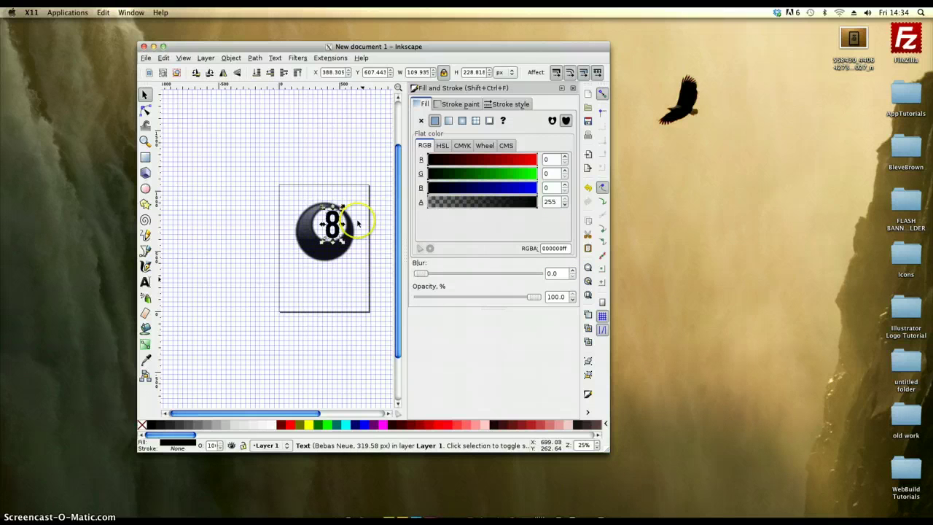
# Shrink the 8 slightly and give it 78.9% opacity and a 6.0 blur.
pyautogui.moveTo(343, 242); pyautogui.dragTo(346, 234)
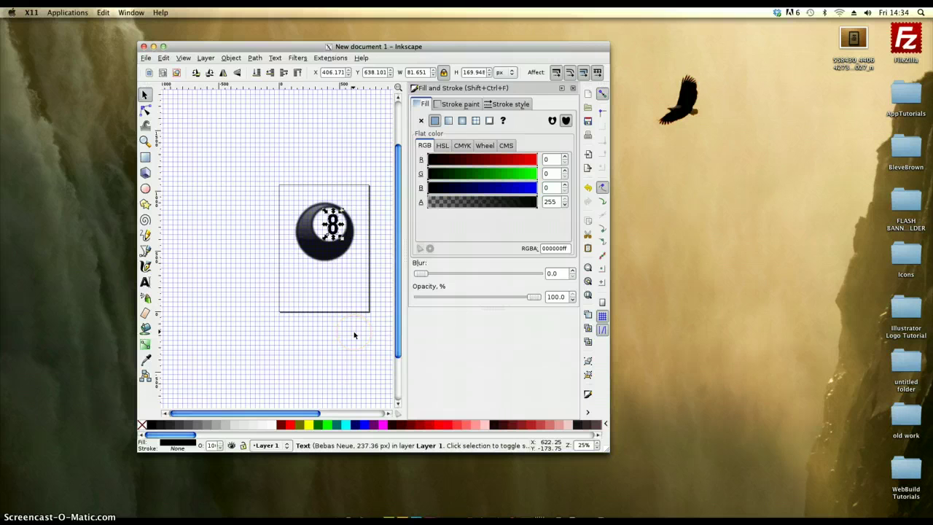
pyautogui.click(528, 298)
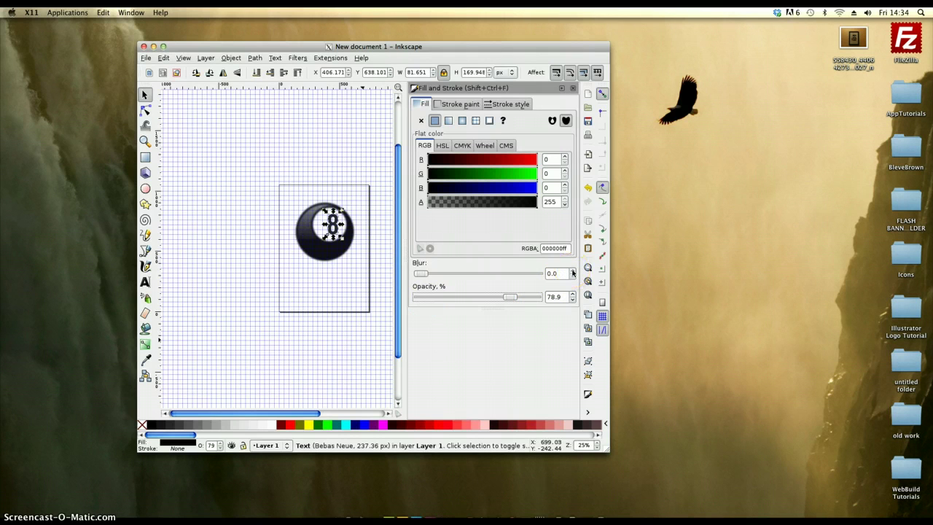
pyautogui.doubleClick(573, 271)
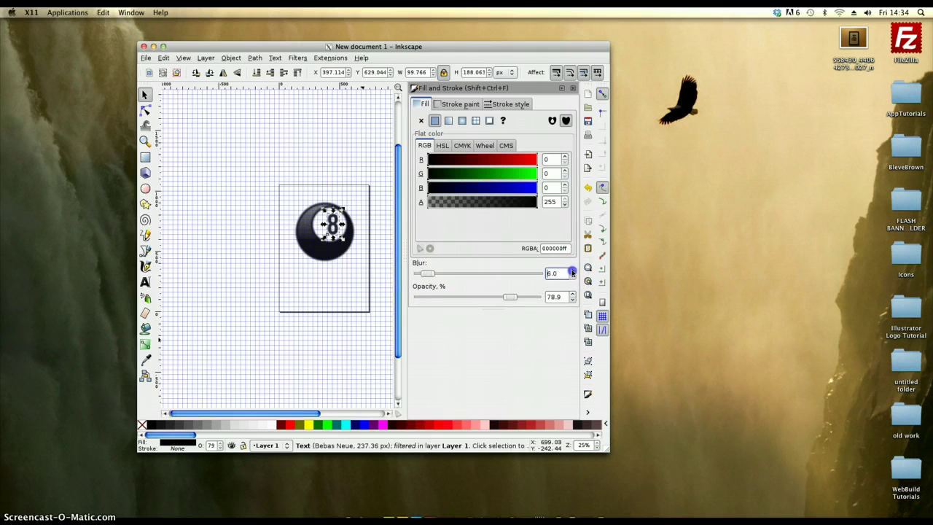
pyautogui.click(358, 284)
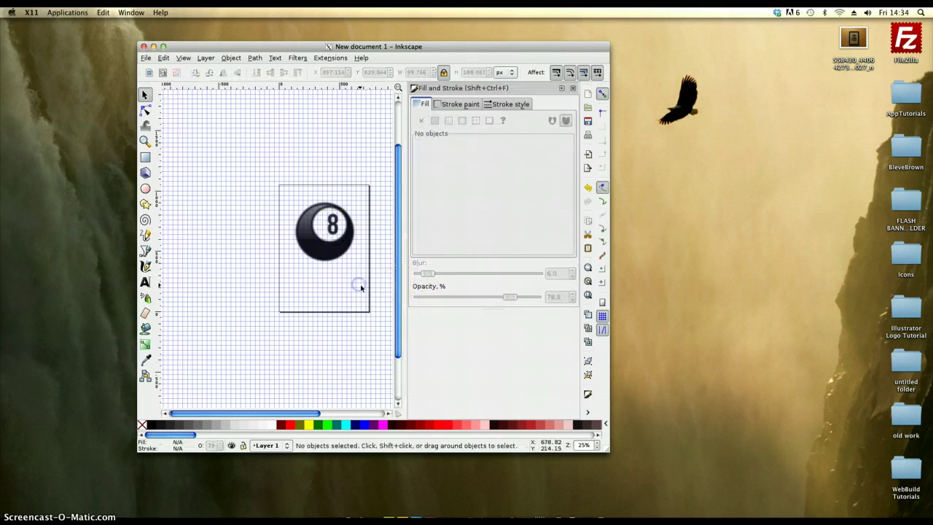
# Hide the canvas grid, then group the ball's three parts and undo the grouping.
pyautogui.click(574, 88)
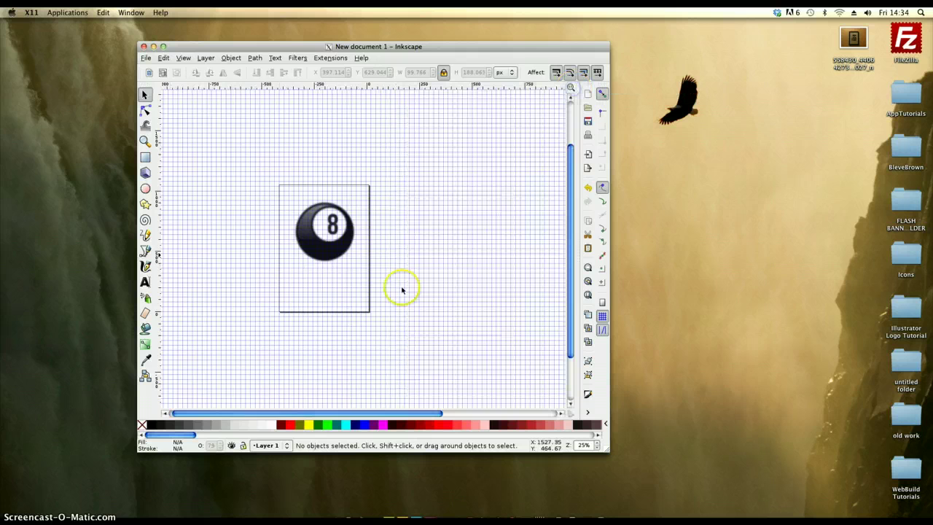
pyautogui.click(184, 58)
pyautogui.click(206, 98)
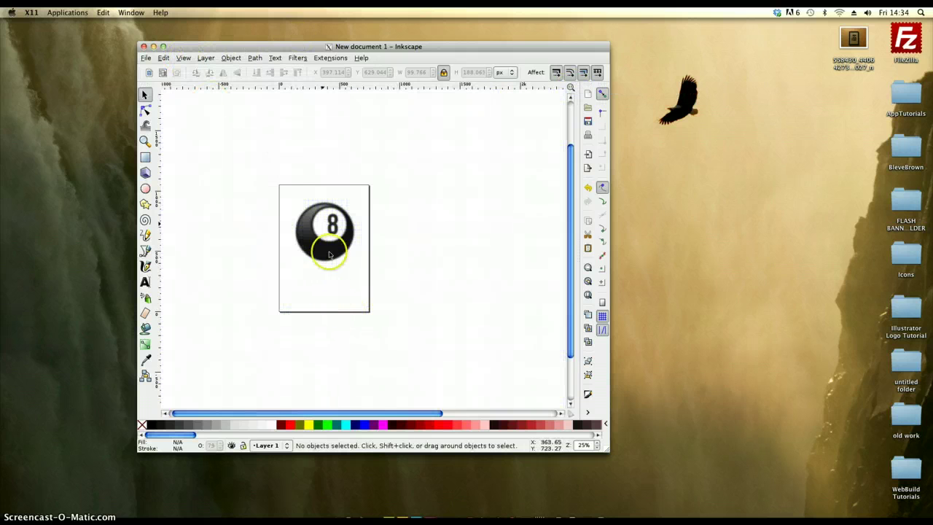
pyautogui.moveTo(283, 205); pyautogui.dragTo(445, 341)
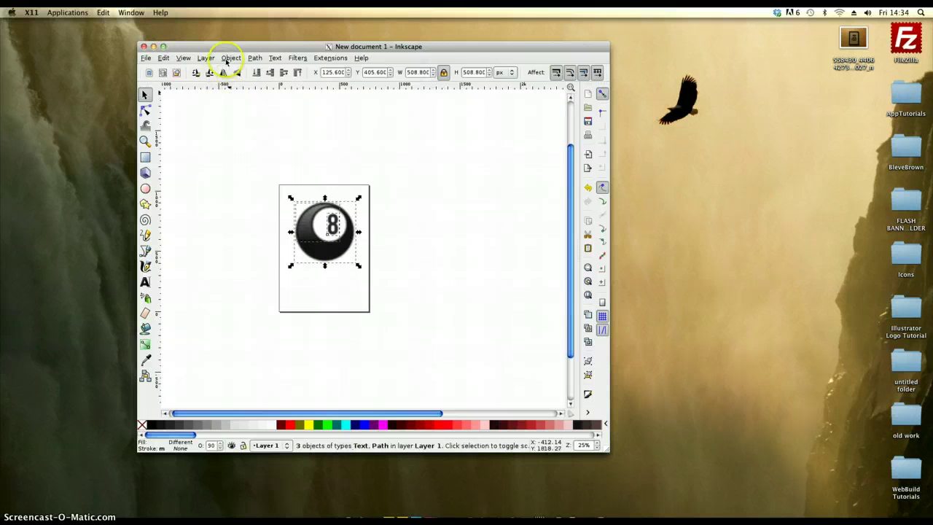
pyautogui.click(231, 58)
pyautogui.click(240, 98)
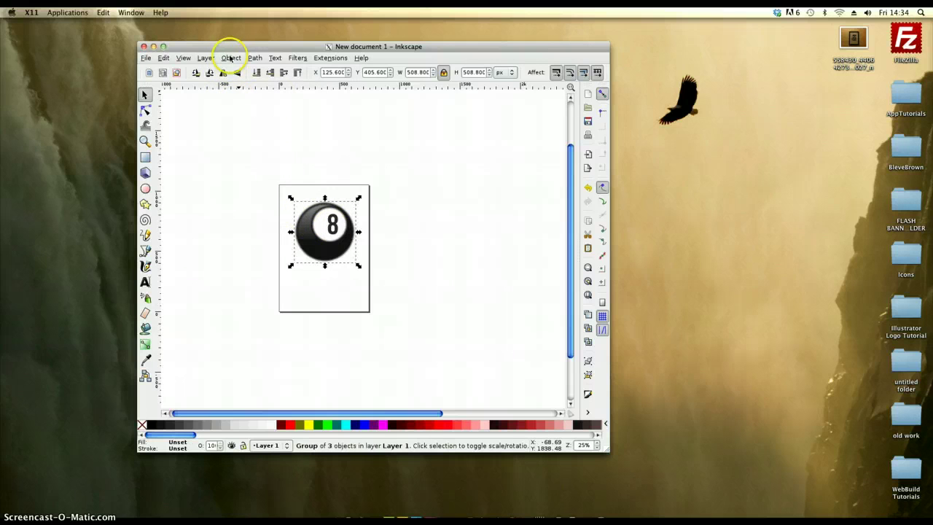
pyautogui.click(164, 58)
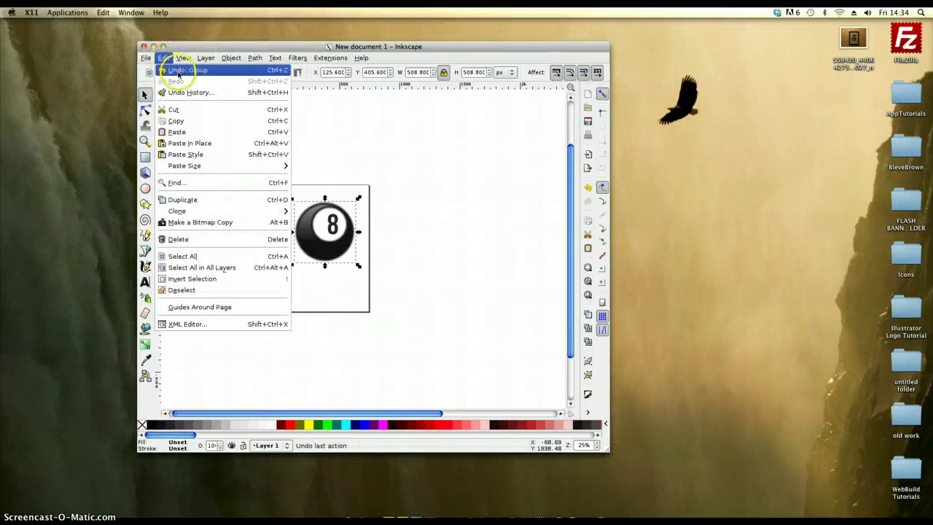
pyautogui.click(178, 72)
# Undo the 8's previous blur change and re-blur it to 8.1.
pyautogui.click(339, 241)
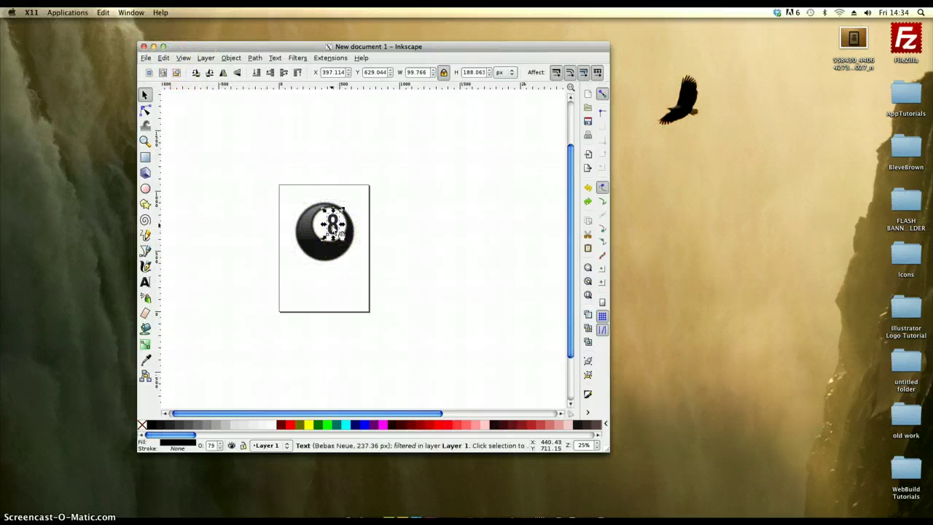
pyautogui.click(164, 57)
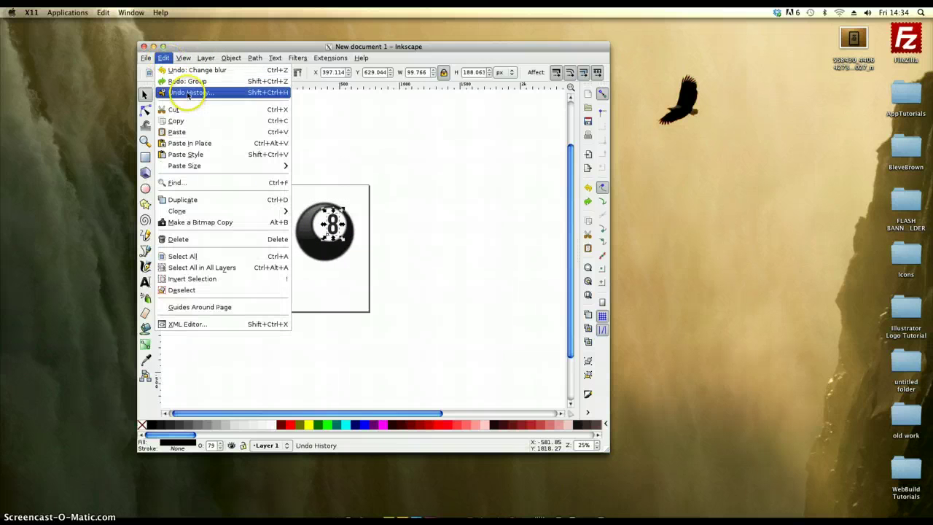
pyautogui.click(188, 71)
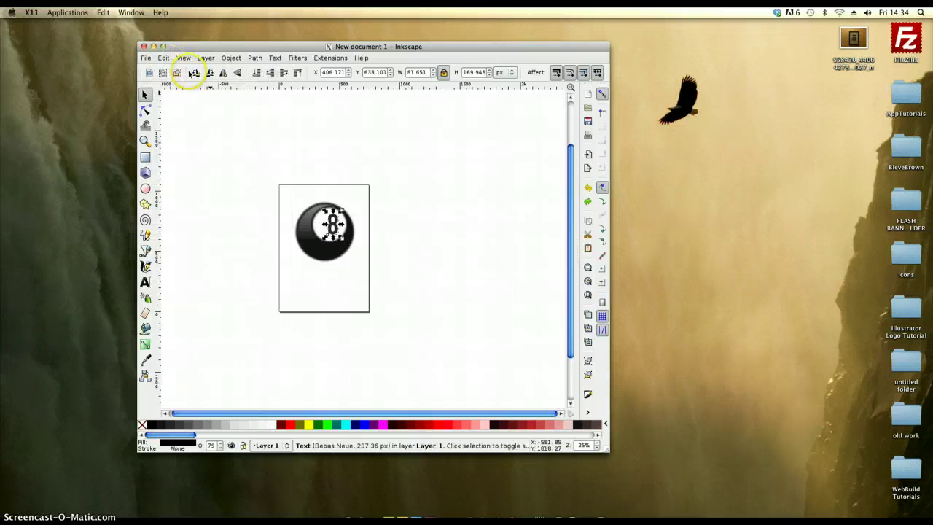
pyautogui.click(588, 394)
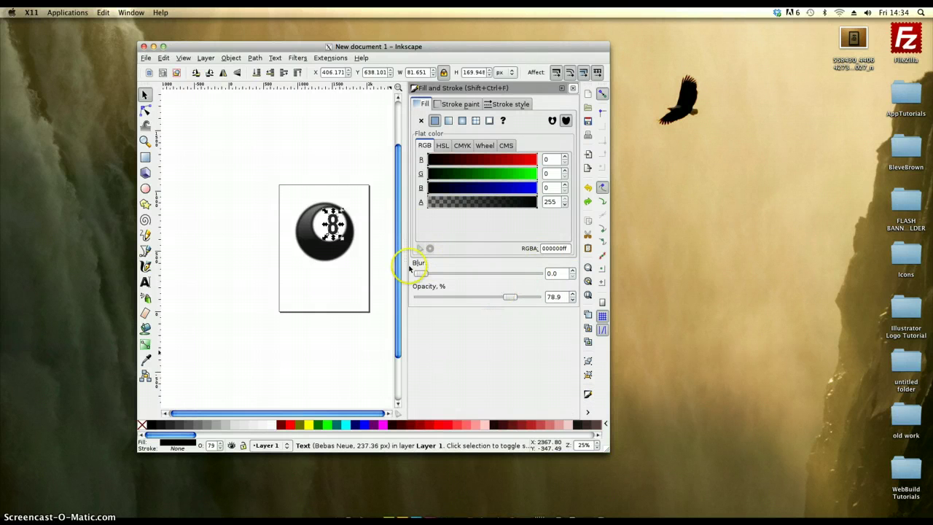
pyautogui.moveTo(423, 275); pyautogui.dragTo(431, 275)
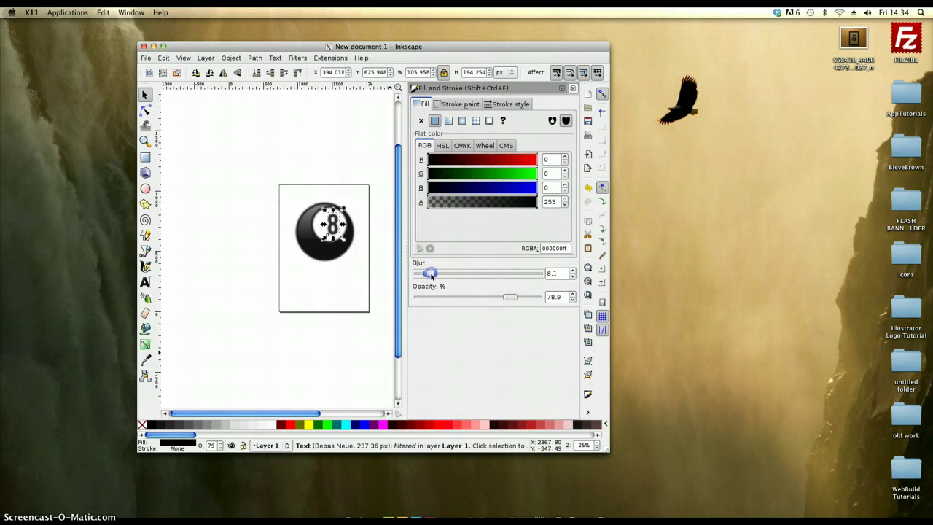
pyautogui.hotkey('ctrl', 'z')
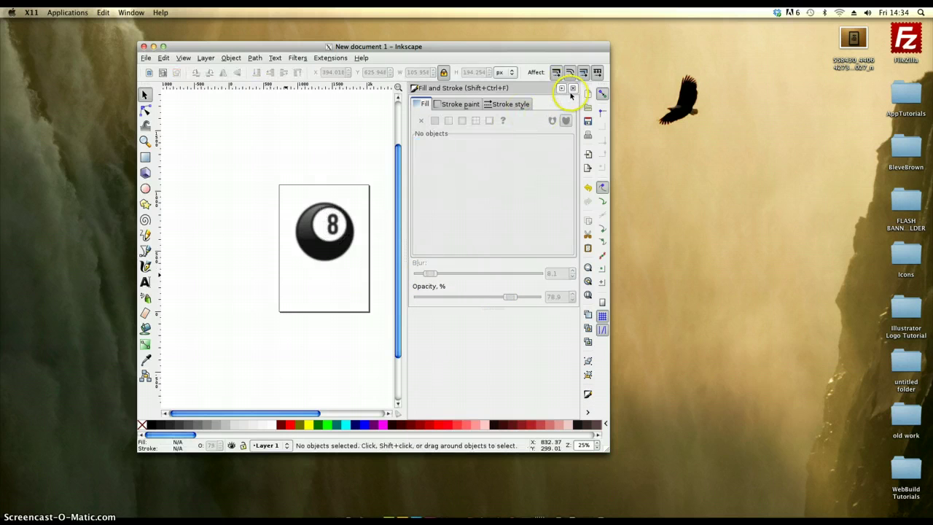
pyautogui.click(573, 89)
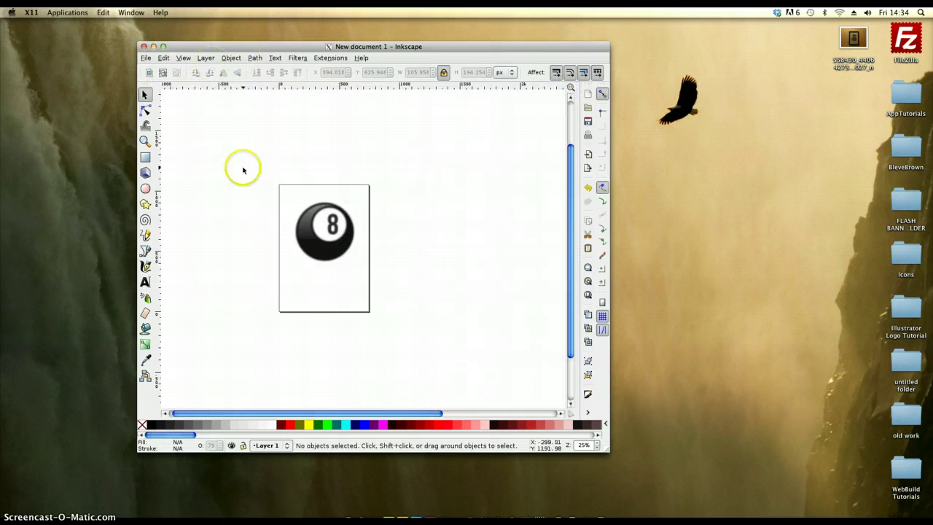
pyautogui.moveTo(250, 164); pyautogui.dragTo(493, 336)
# Apply a Drop Shadow to the black ball: 0.5 px blur, 50% opacity, 0.7/0.2 px offsets.
pyautogui.click(333, 258)
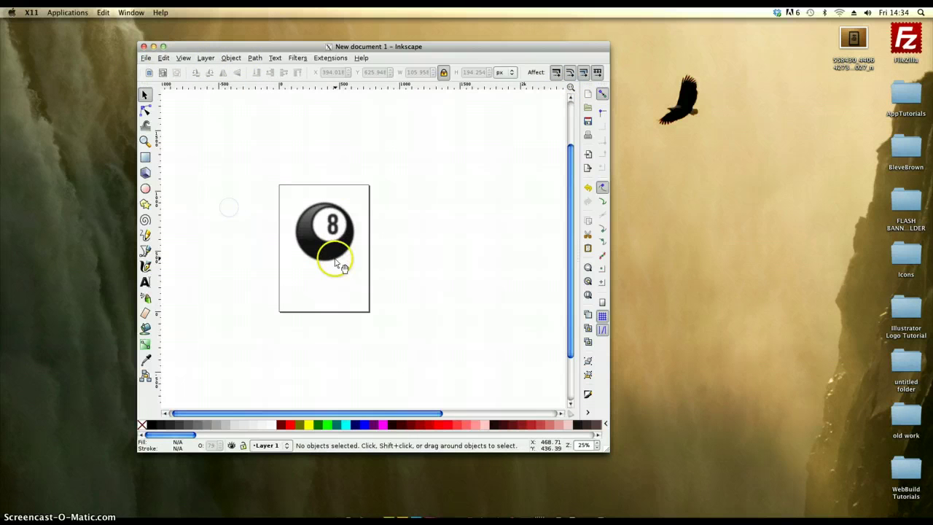
pyautogui.click(298, 58)
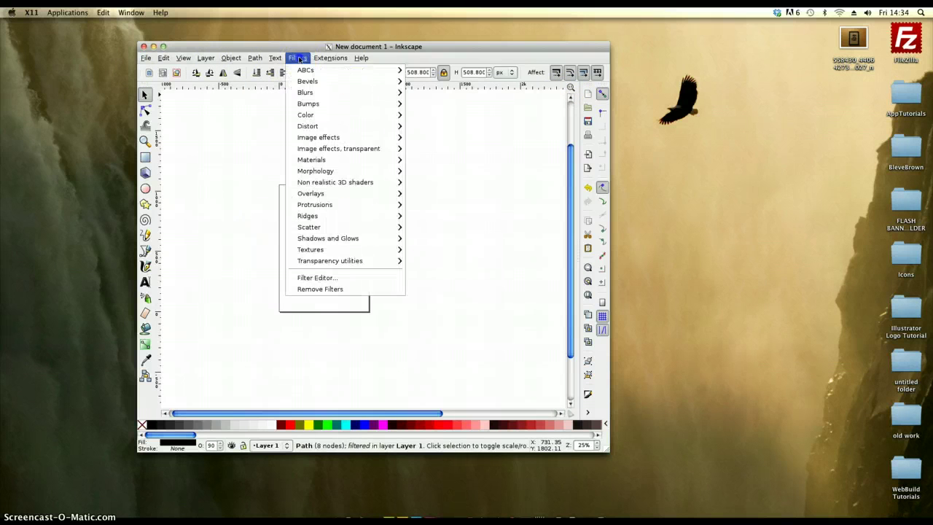
pyautogui.moveTo(357, 238)
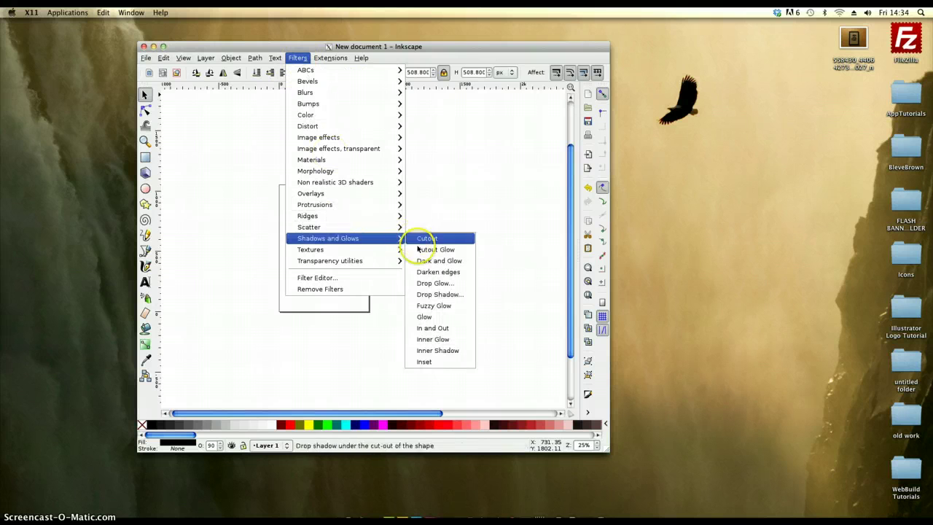
pyautogui.click(438, 293)
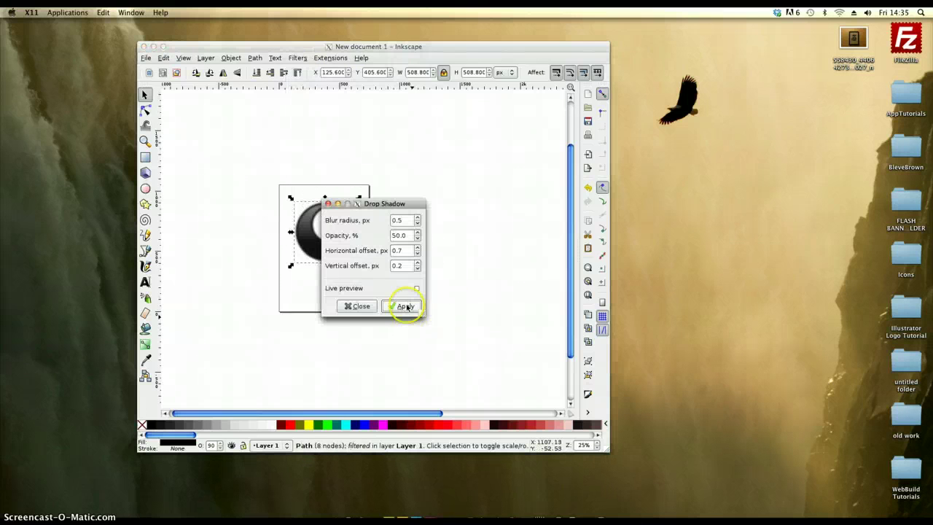
pyautogui.click(404, 306)
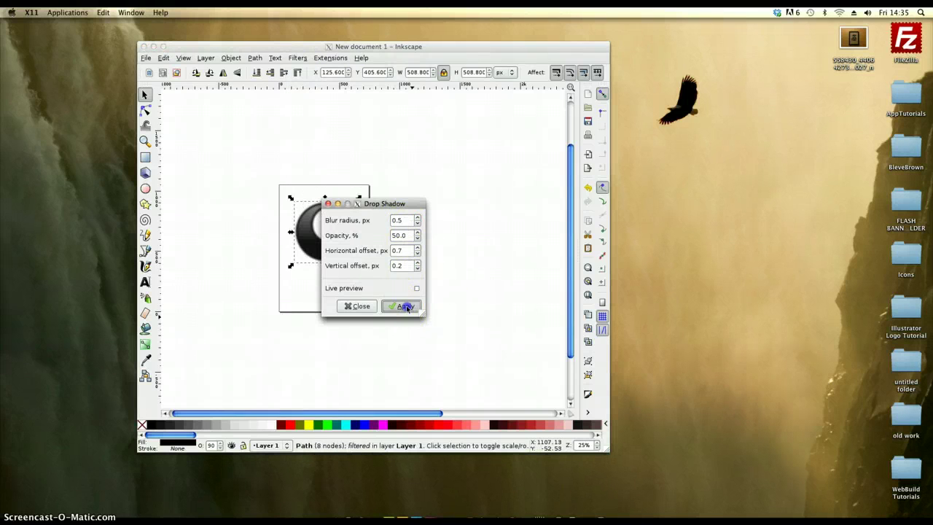
pyautogui.click(369, 307)
pyautogui.click(333, 285)
pyautogui.moveTo(250, 164); pyautogui.dragTo(479, 352)
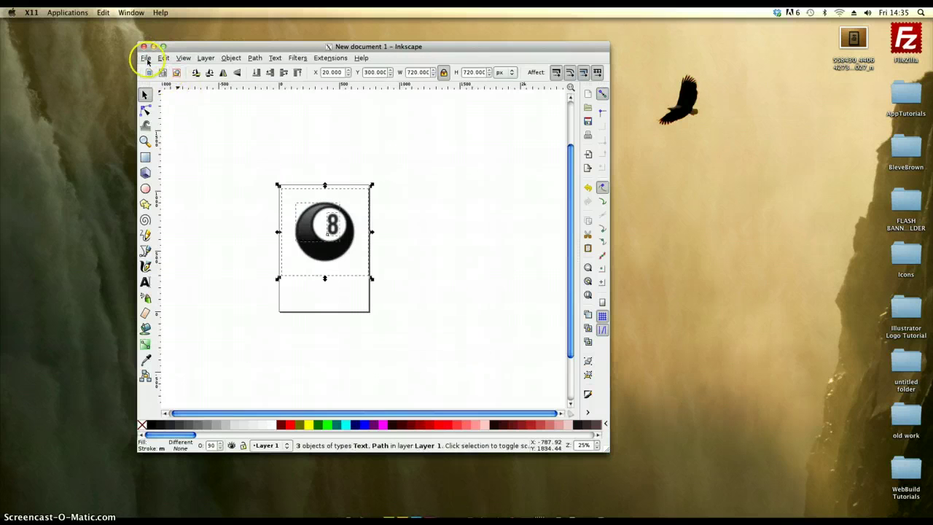
# Set the bitmap export target to 8_ball.png on the Desktop.
pyautogui.click(146, 58)
pyautogui.click(175, 166)
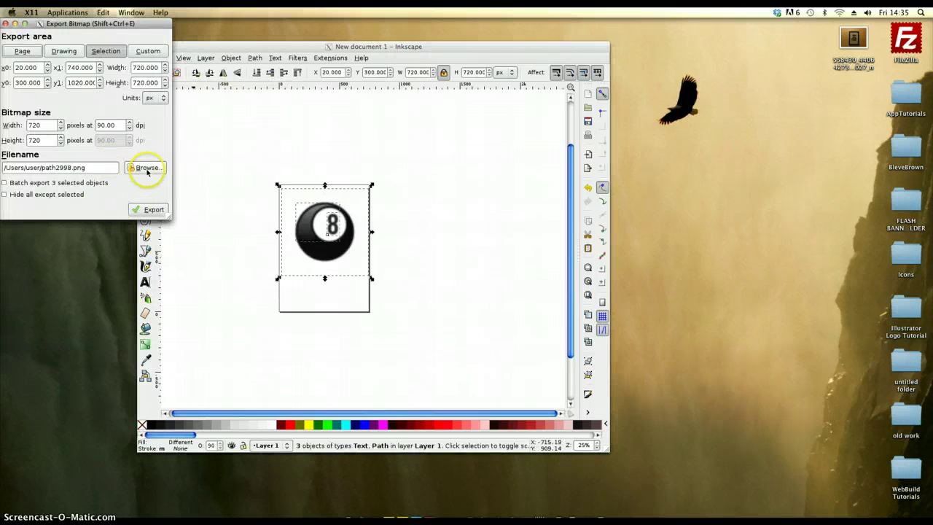
pyautogui.click(146, 169)
pyautogui.click(258, 221)
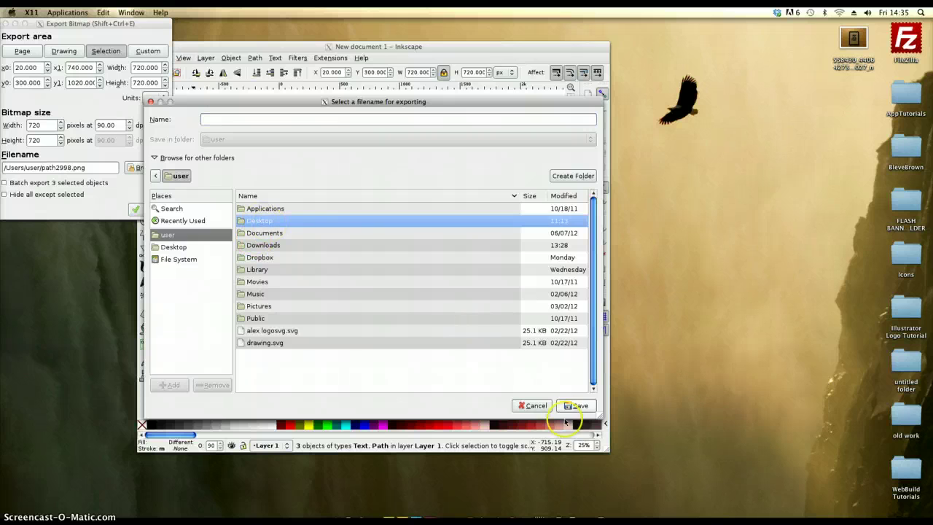
pyautogui.click(576, 405)
pyautogui.click(212, 122)
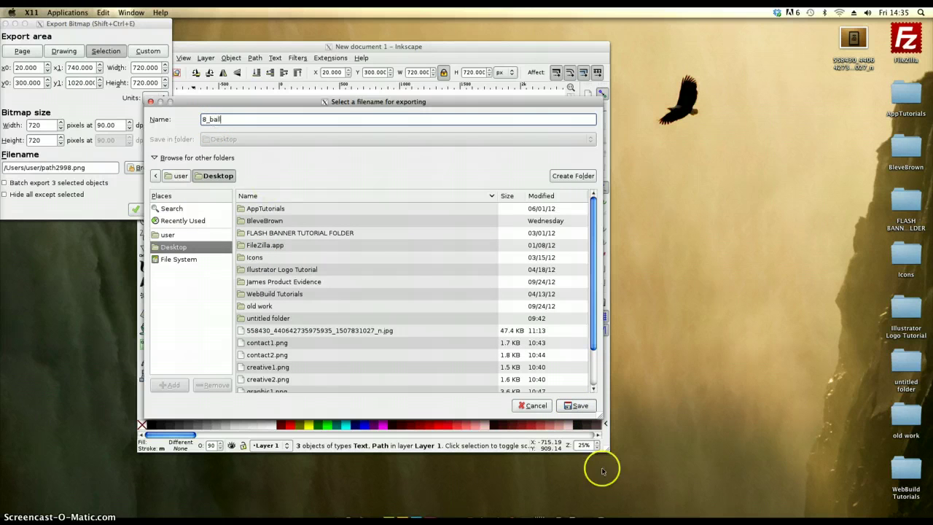
pyautogui.click(576, 405)
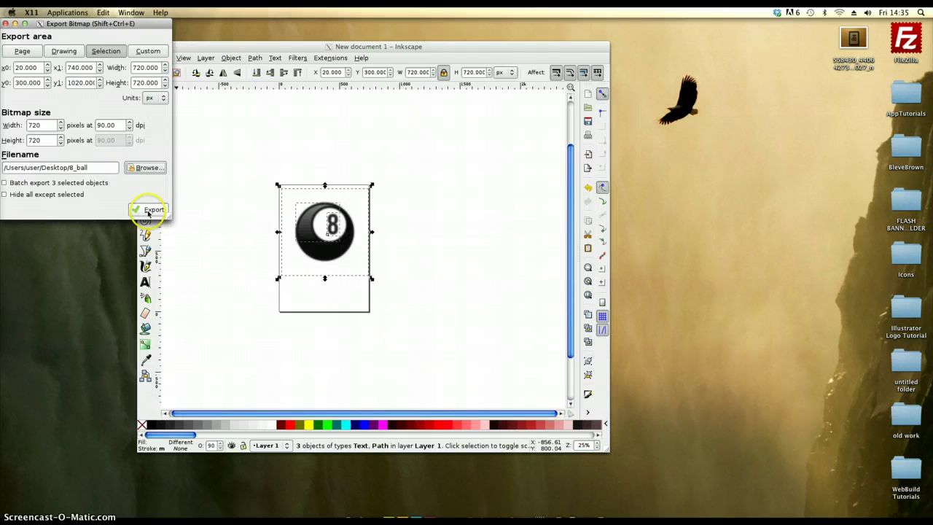
# Export the 8-ball at 300 dpi, then close the dialog and minimise Inkscape.
pyautogui.click(115, 124)
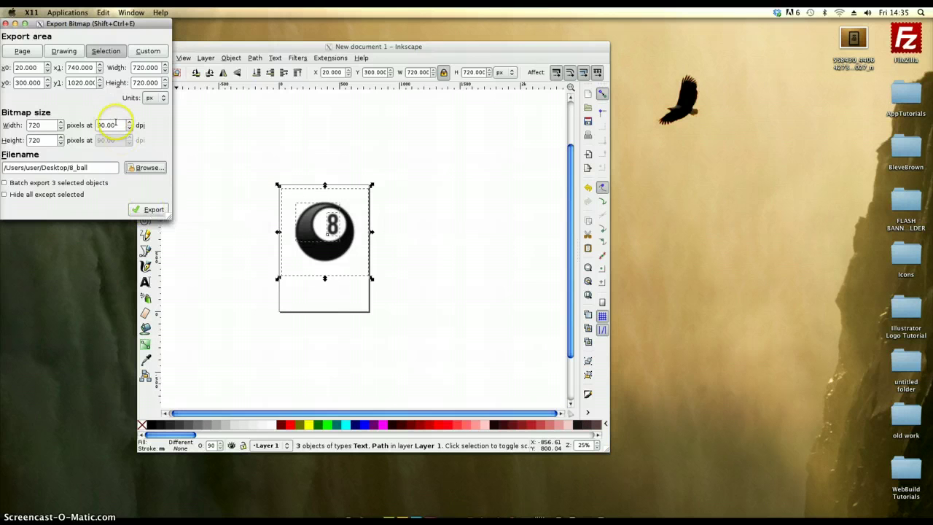
pyautogui.hotkey('ctrl', 'a')
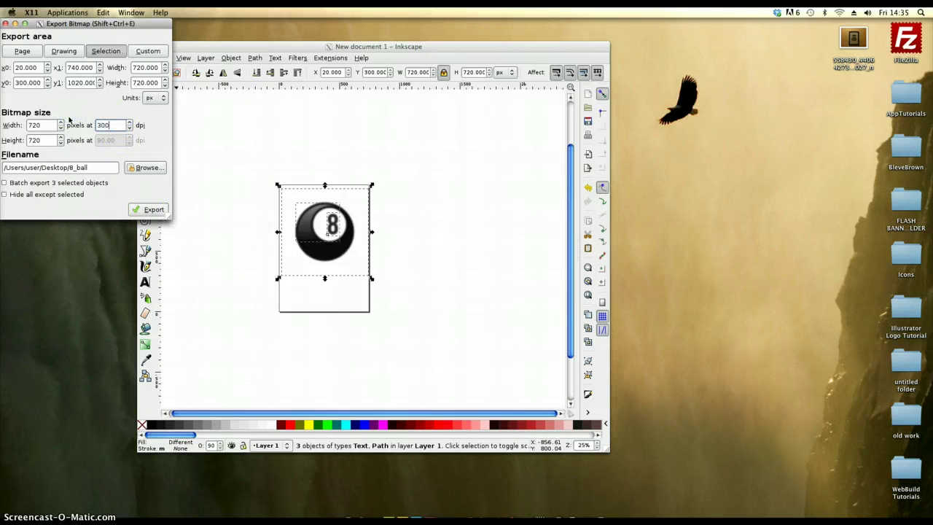
pyautogui.write('300')
pyautogui.click(45, 125)
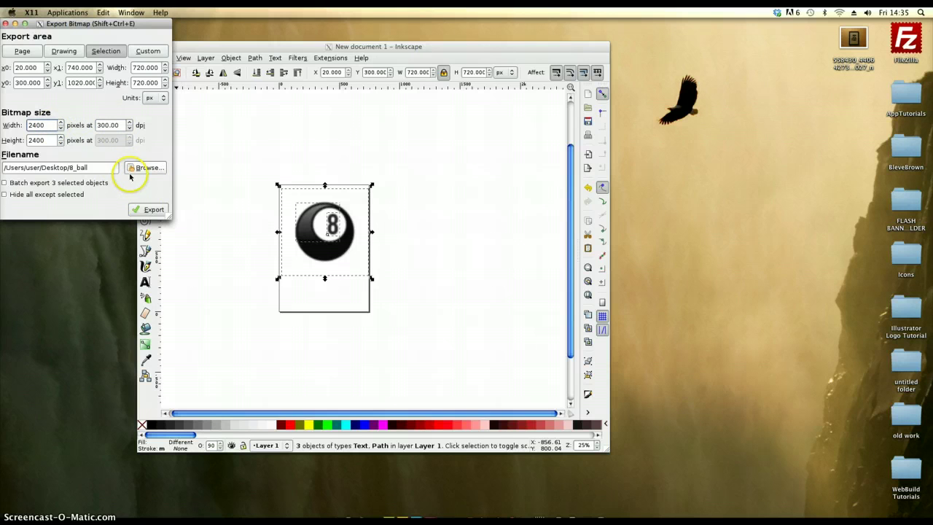
pyautogui.click(151, 211)
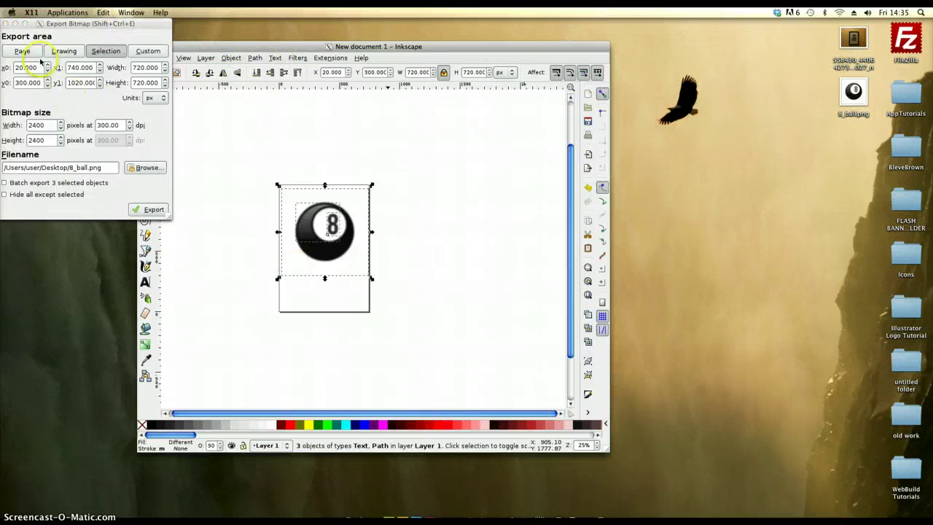
pyautogui.click(5, 23)
pyautogui.click(154, 47)
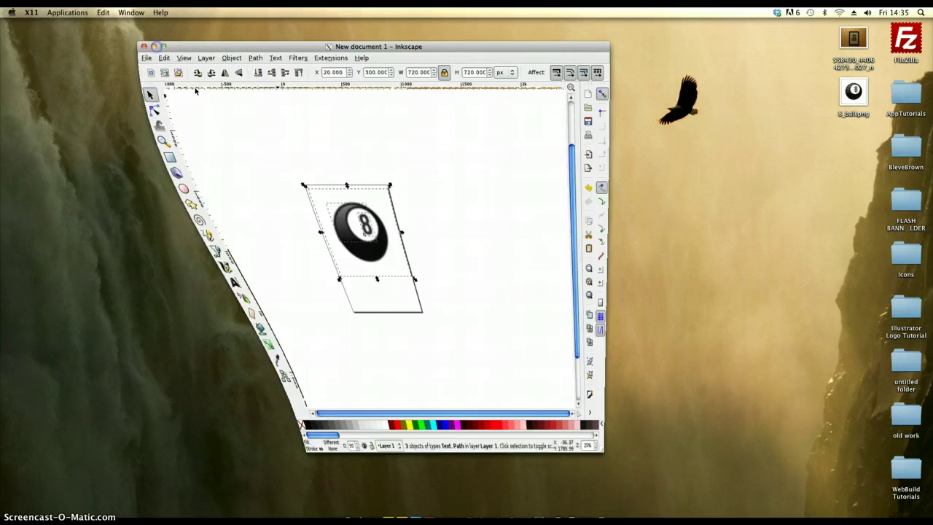
pyautogui.moveTo(855, 95); pyautogui.dragTo(573, 167)
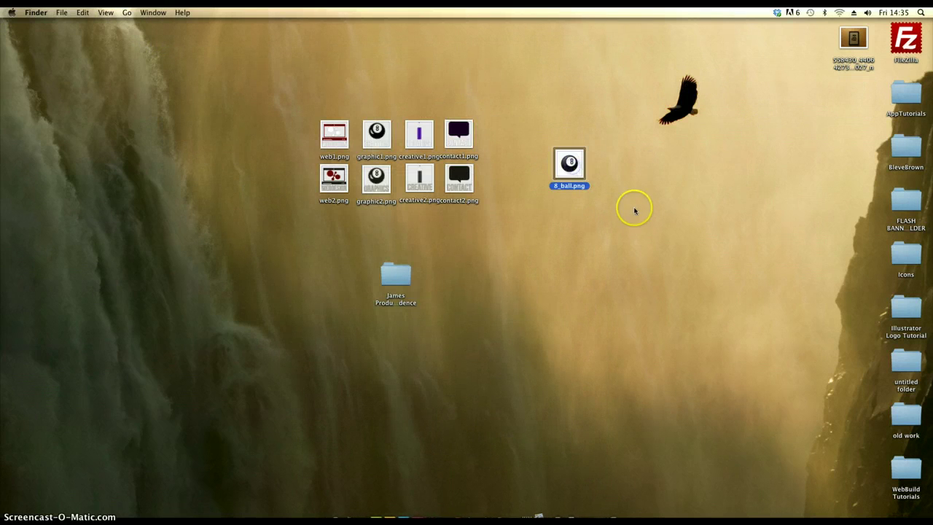
# Open 8_ball.png in Preview, centre the window, and zoom out twice to see the whole ball.
pyautogui.doubleClick(569, 164)
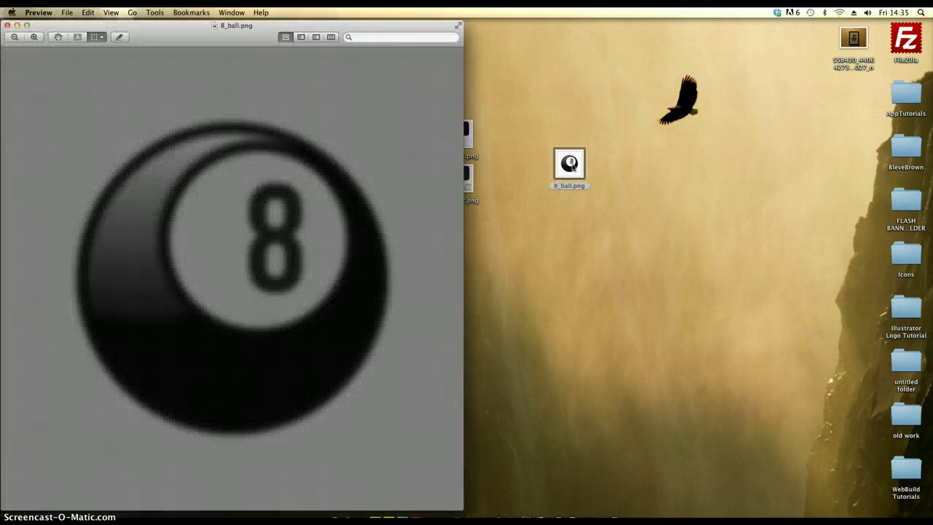
pyautogui.moveTo(323, 28); pyautogui.dragTo(465, 25)
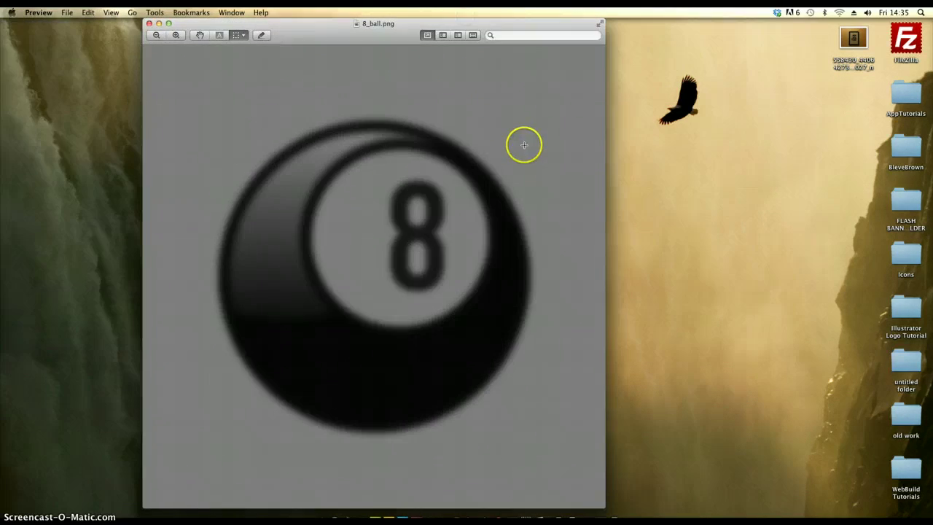
pyautogui.click(156, 36)
pyautogui.click(155, 36)
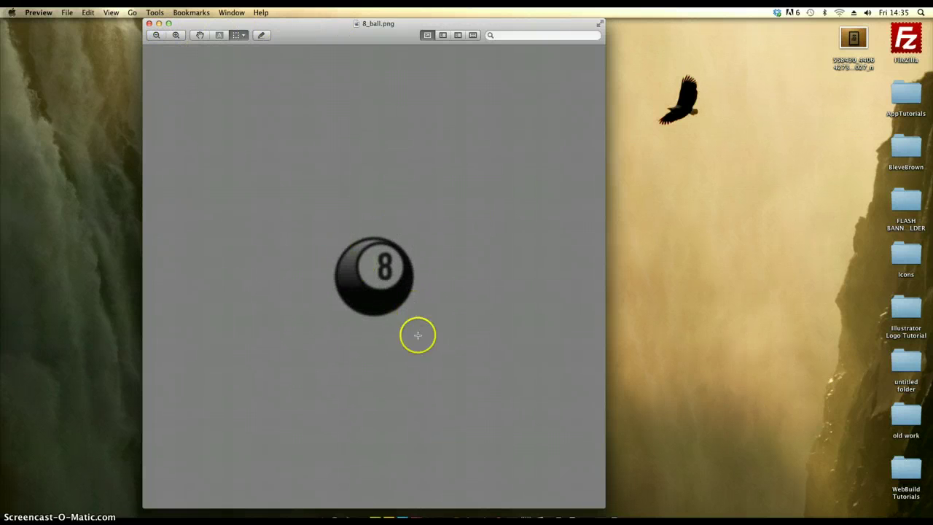